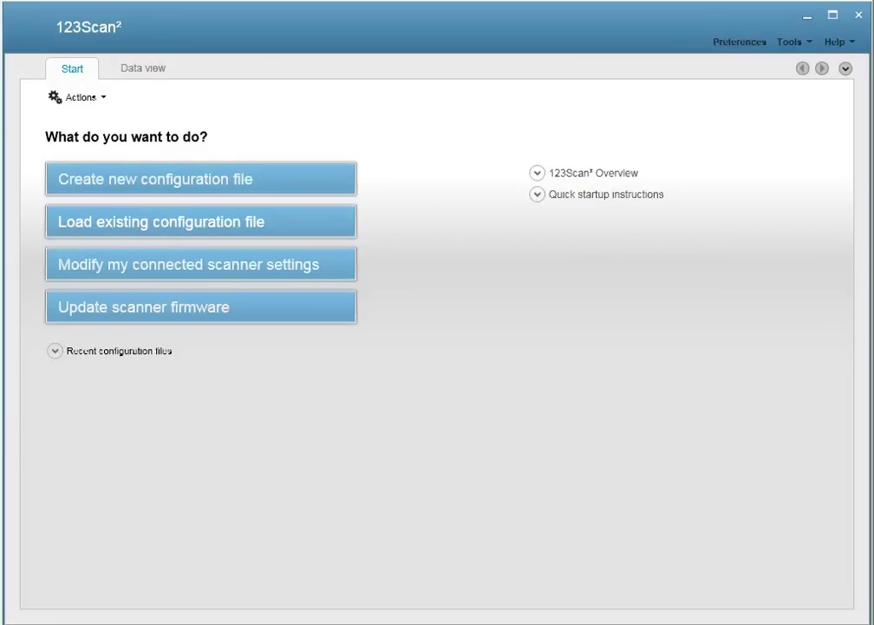
Create a new configuration for the USB DS9808 scanner (firmware CAAABS00-006-R02) named 'ADF rule 1'.
click(181, 186)
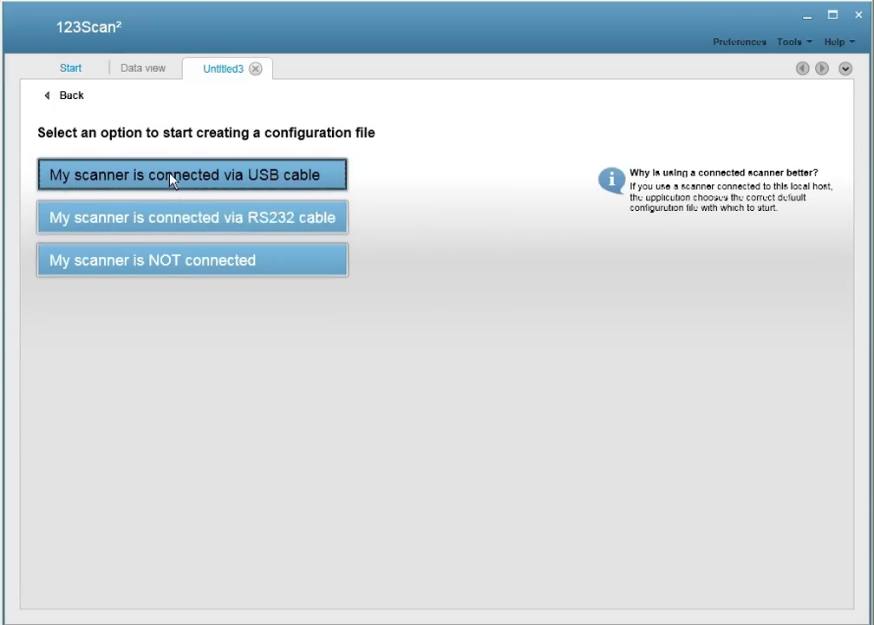
click(170, 172)
click(205, 276)
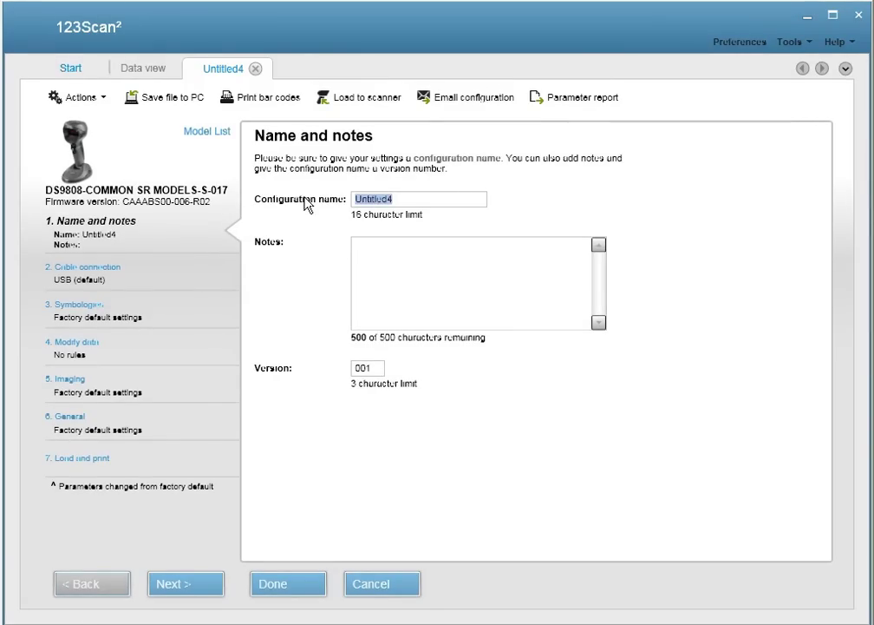
text(ADF rule 1)
On the Modify Data page, try appending an Enter key and a Tab key to scanned data.
click(75, 340)
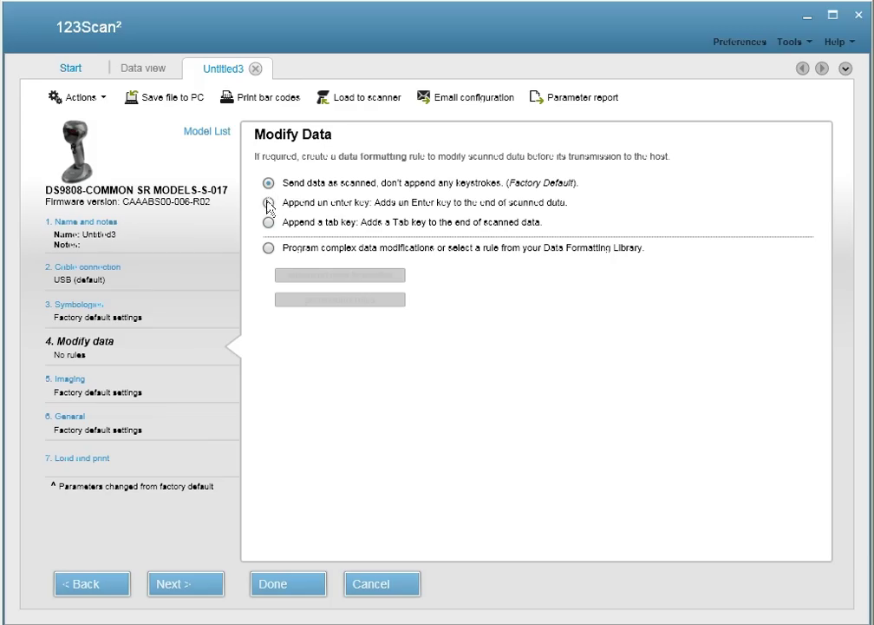
click(269, 203)
click(268, 223)
click(268, 223)
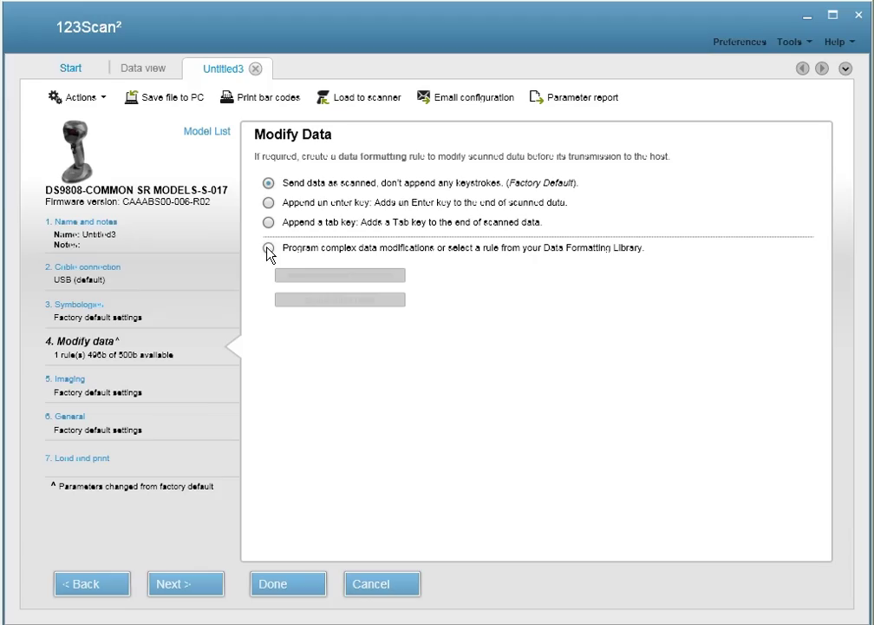
Switch to complex data modifications and create a new blank advanced data formatting rule.
click(269, 250)
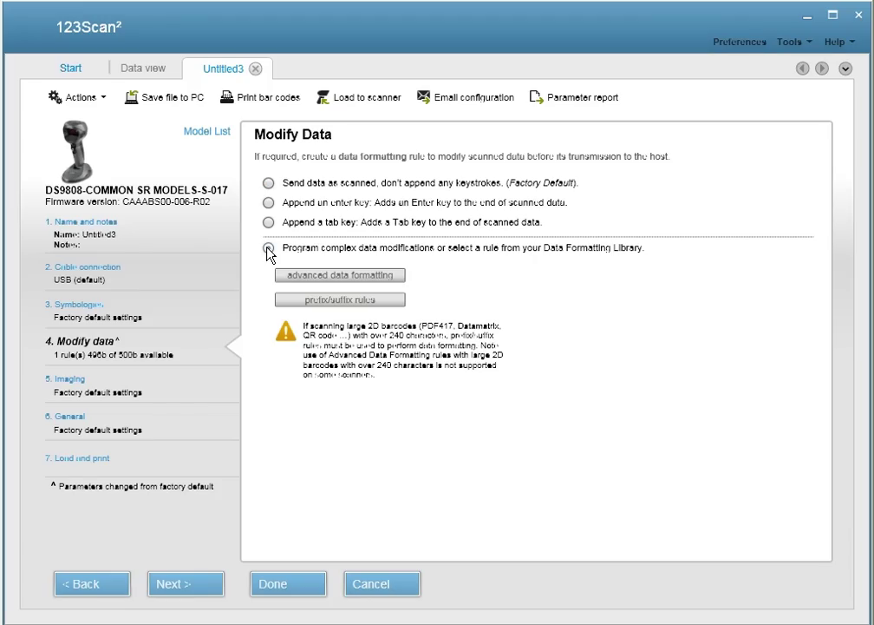
click(306, 276)
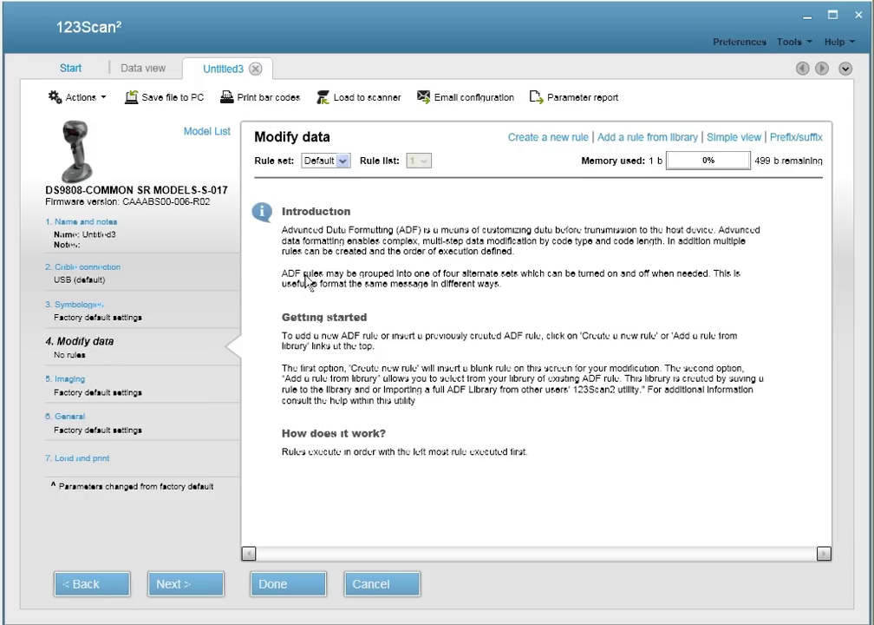
click(542, 139)
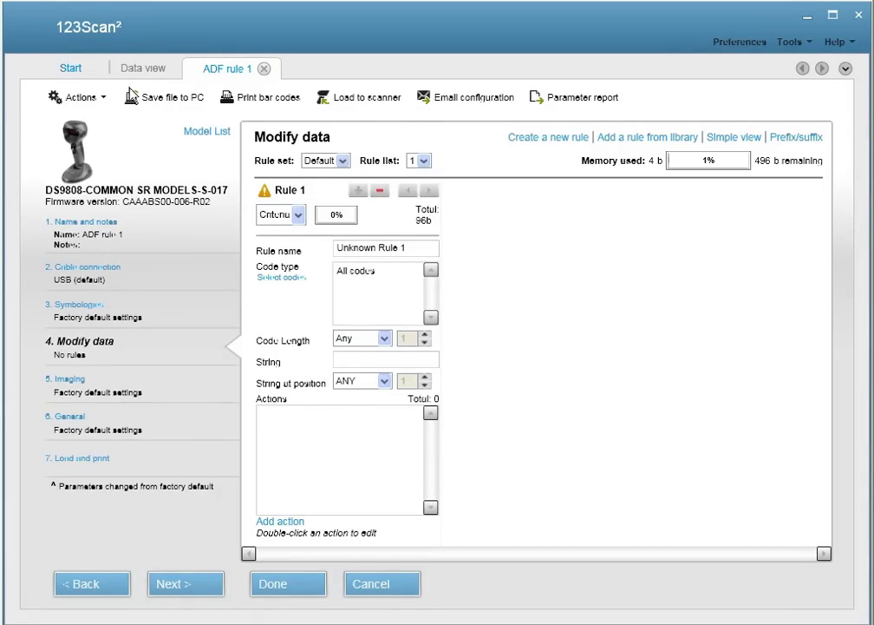
Capture a Code 39 scan (AG022935) in an OPOS (USB) scan log, then exit the session.
click(136, 74)
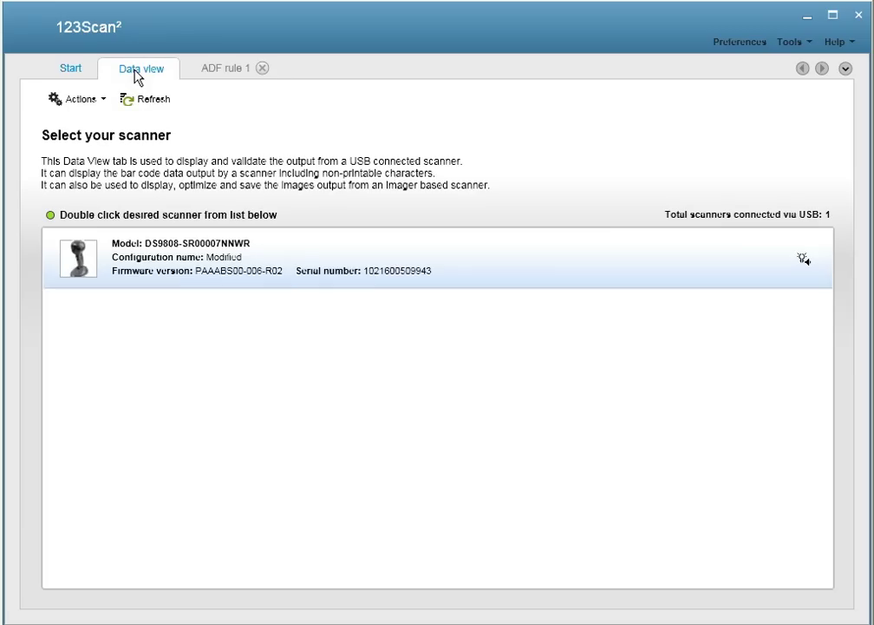
double_click(157, 245)
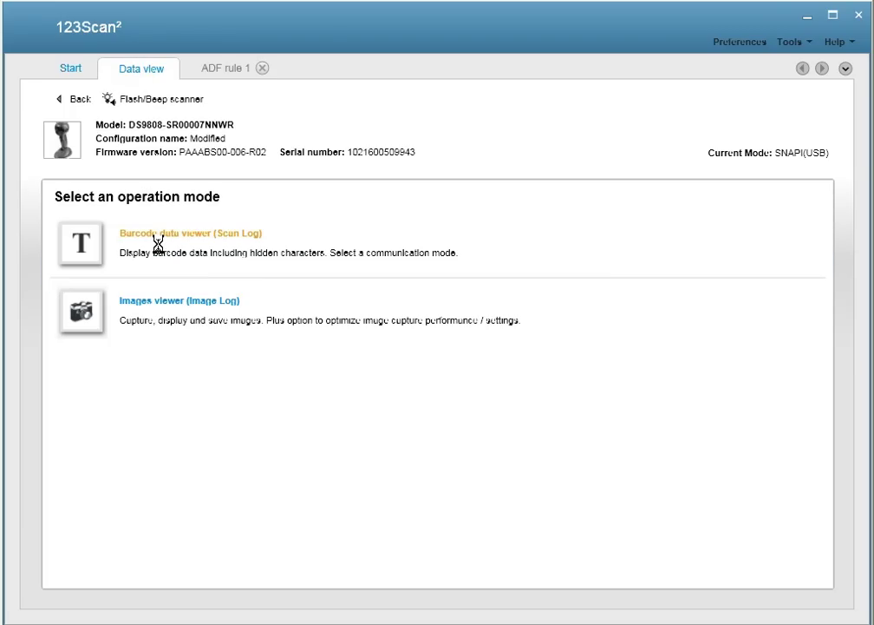
click(154, 240)
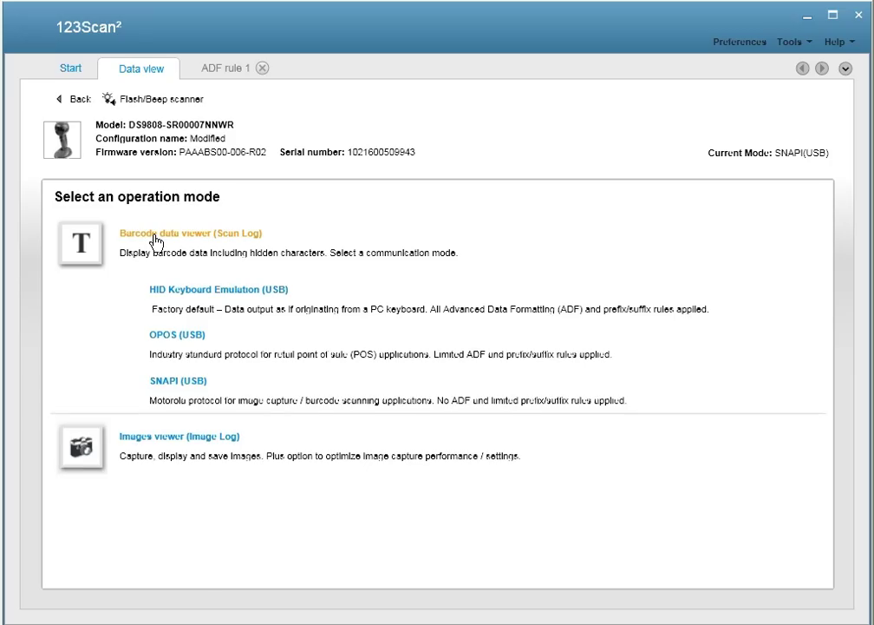
click(174, 338)
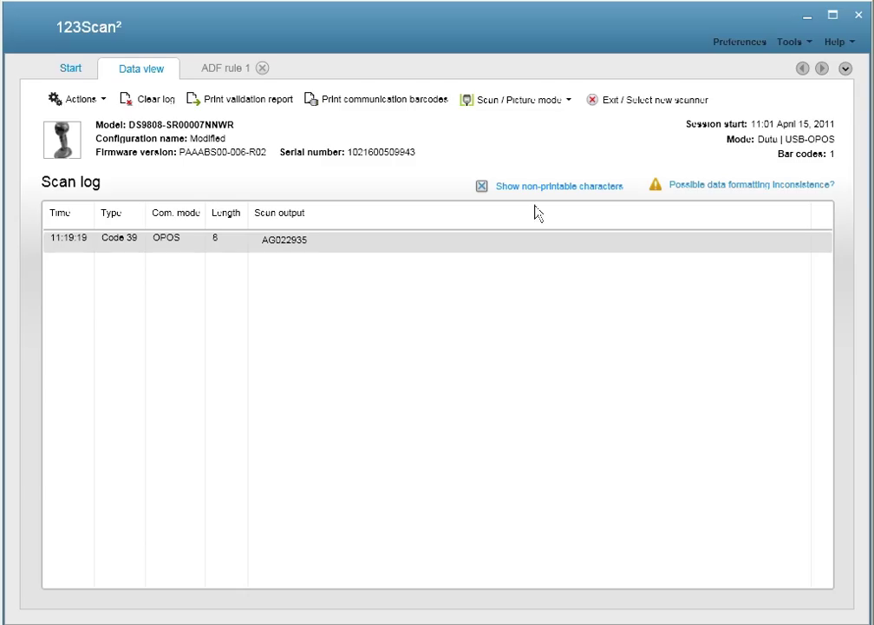
click(623, 109)
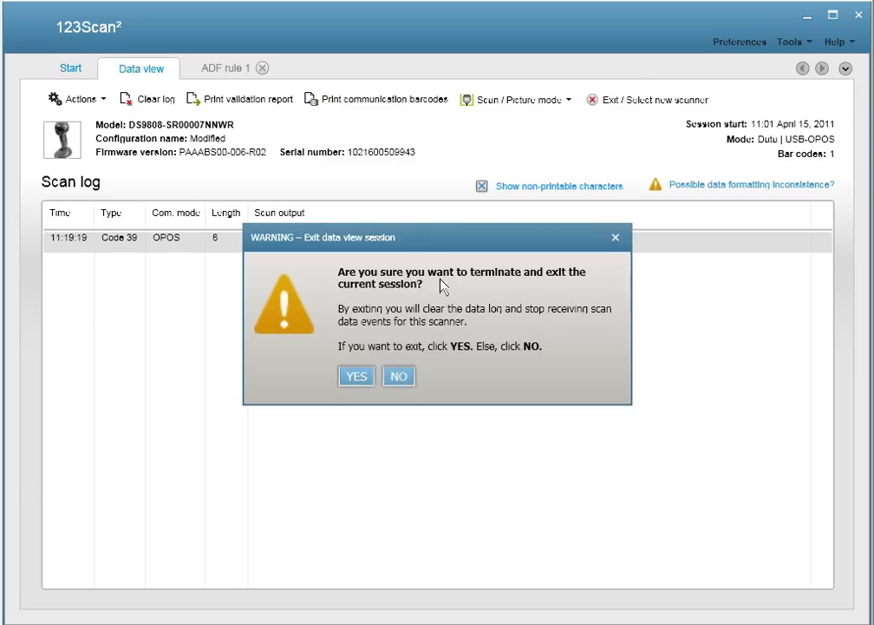
click(357, 378)
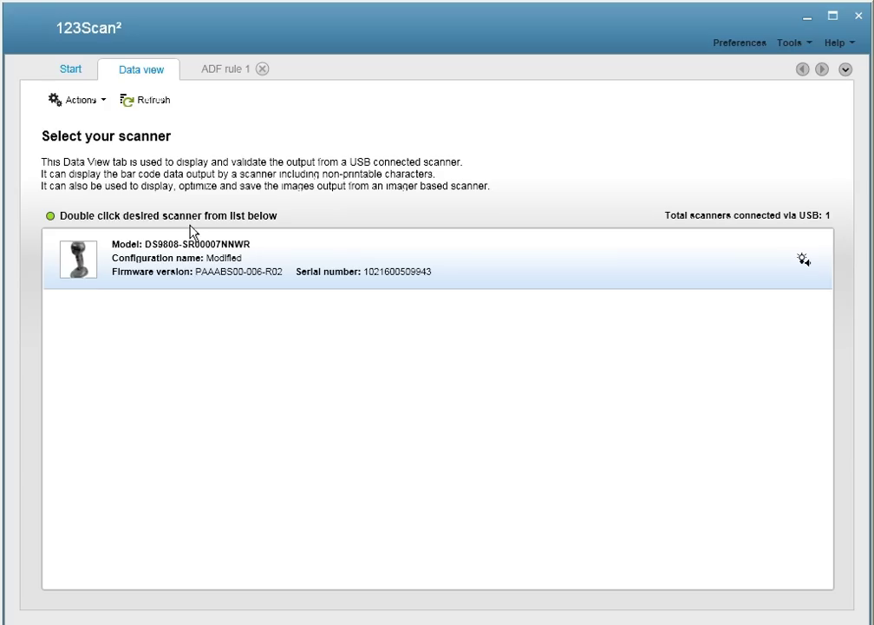
Rename Rule 1 to 'Code 39 AG' in the ADF rule 1 configuration.
click(224, 73)
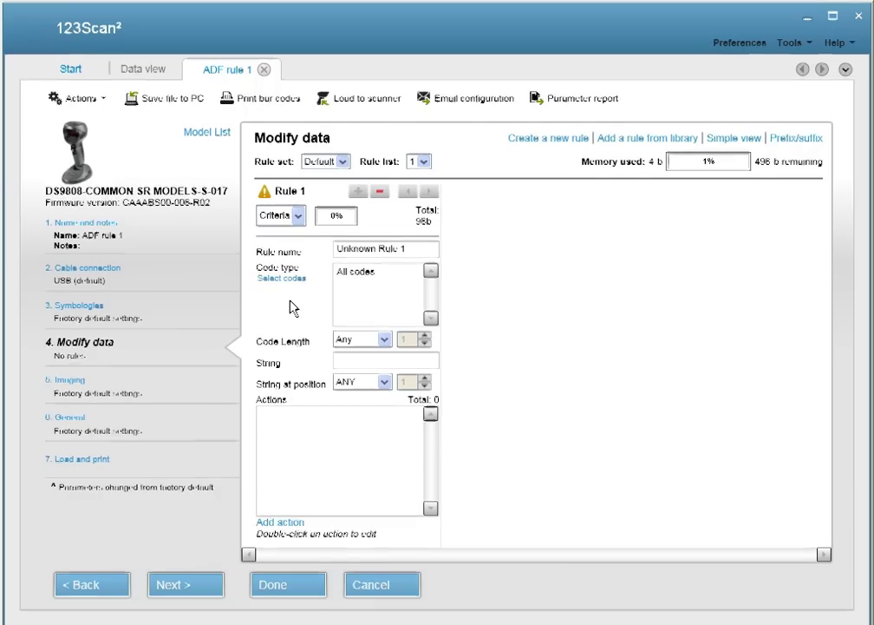
click(408, 251)
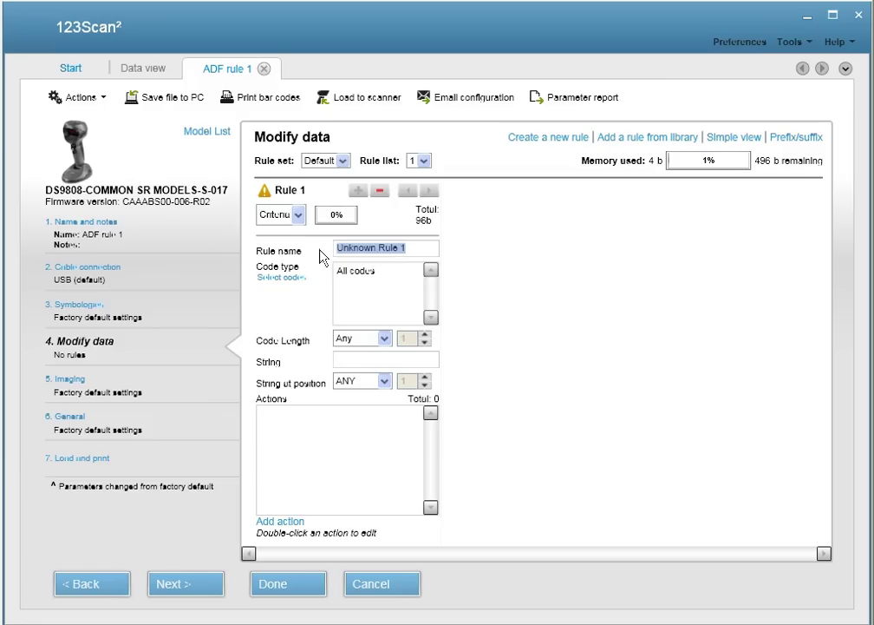
text(Code)
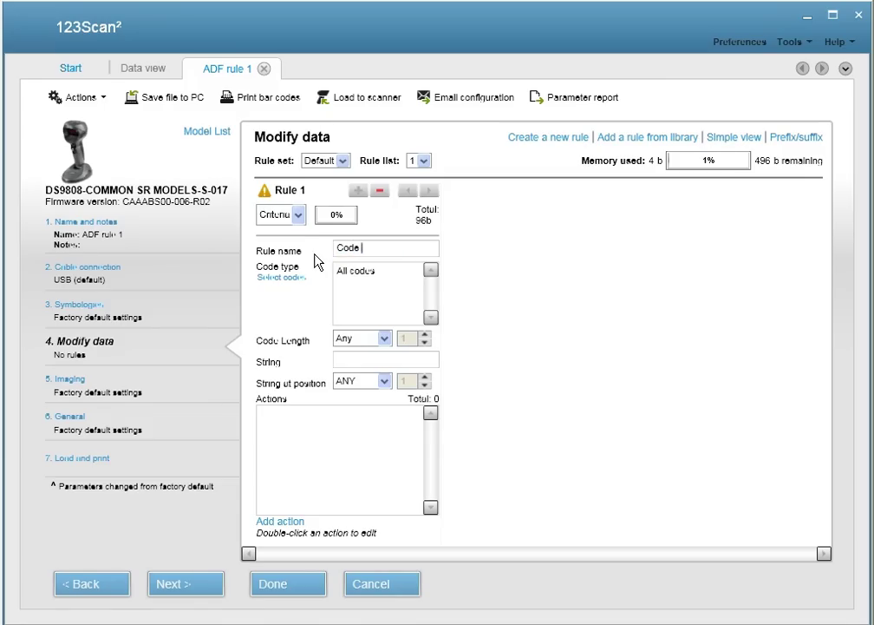
text( 39 AG)
Restrict the rule to the Code 39 code type only.
click(280, 278)
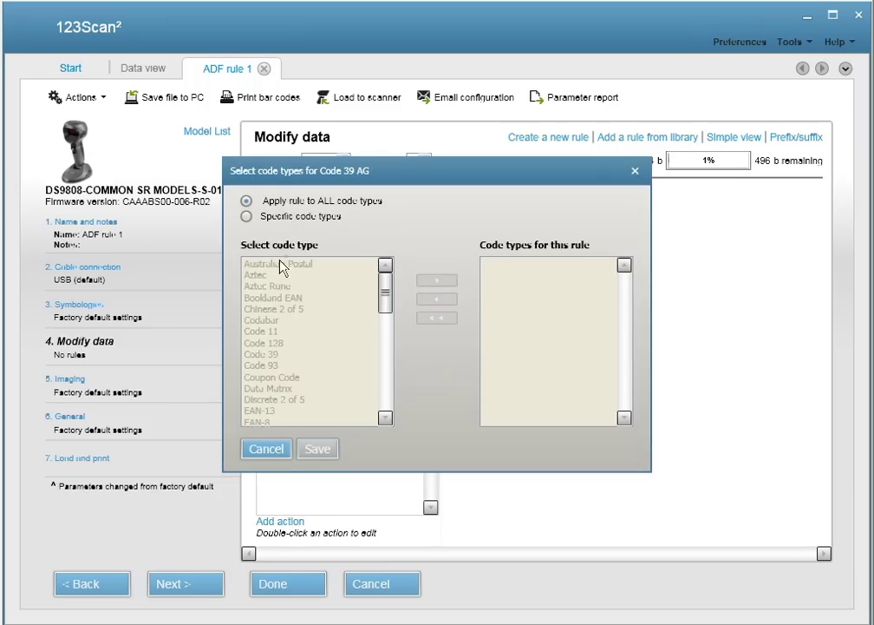
click(274, 218)
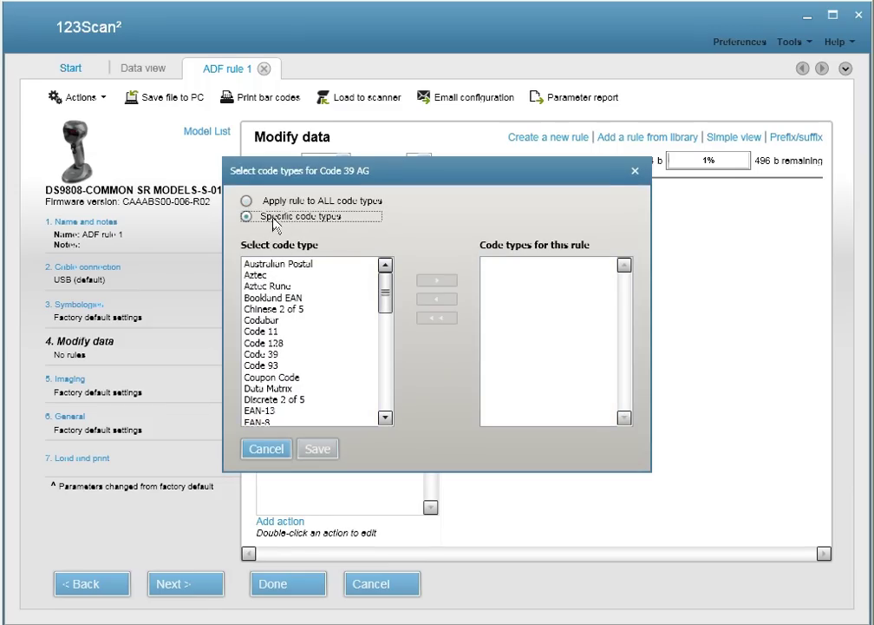
click(269, 355)
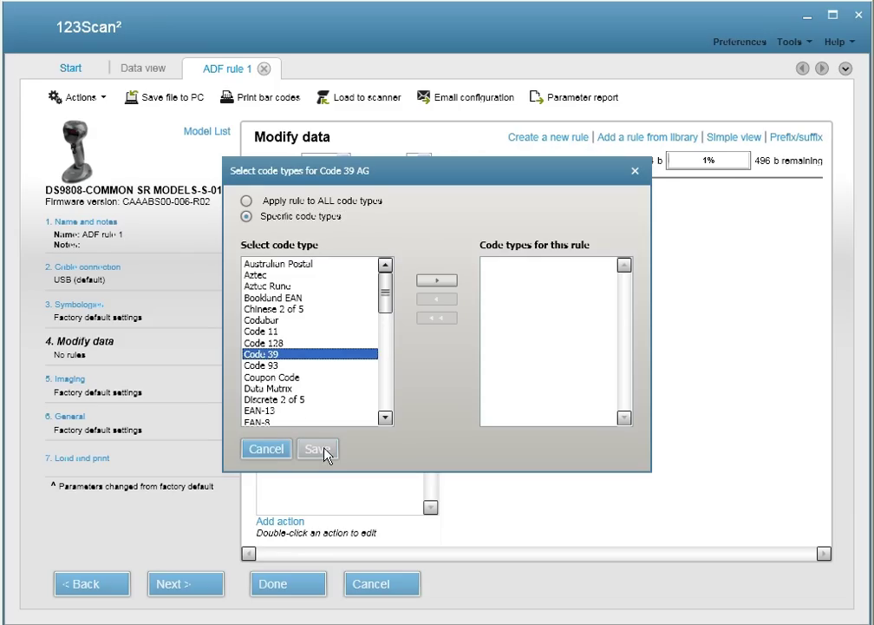
click(438, 280)
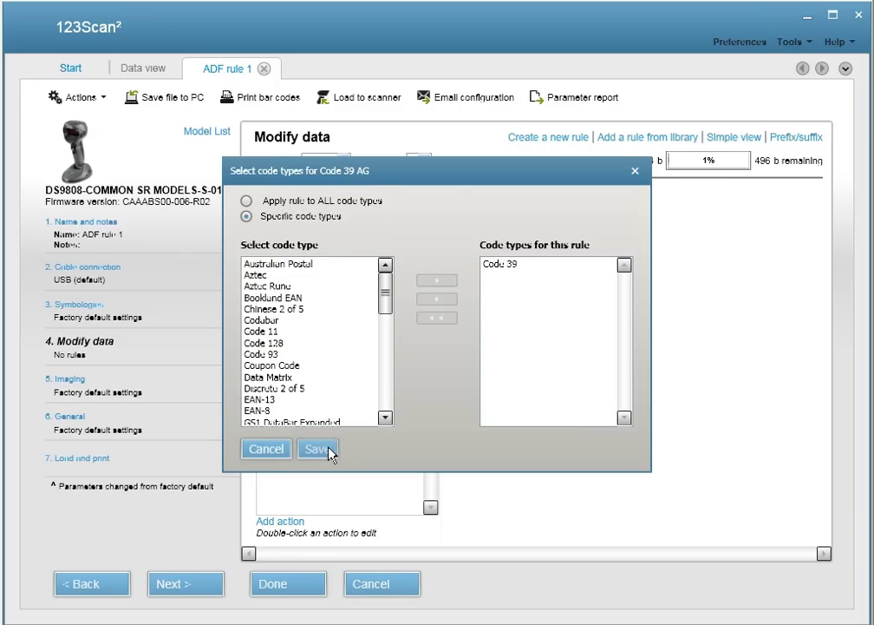
click(328, 449)
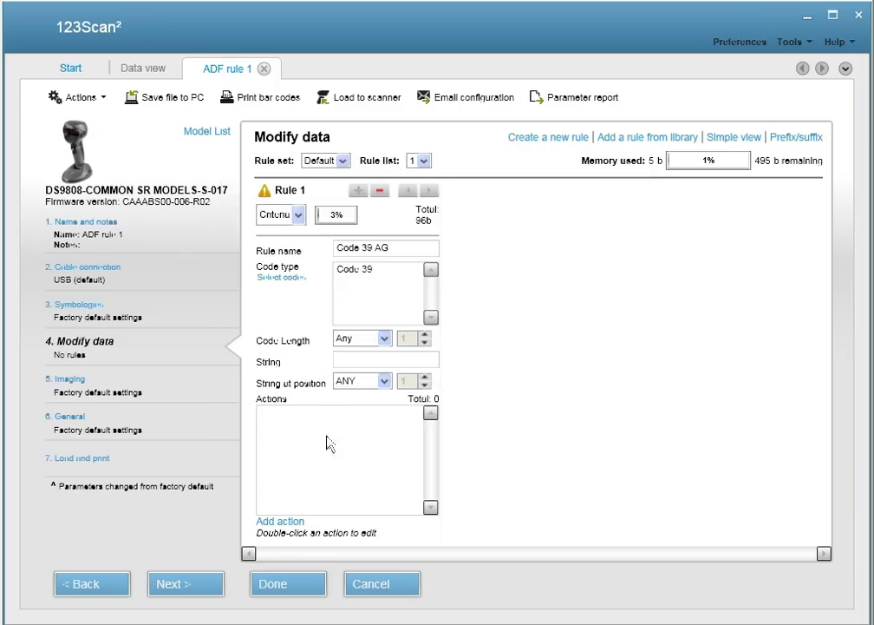
Require a specific code length of 8 for the rule.
click(357, 340)
click(382, 364)
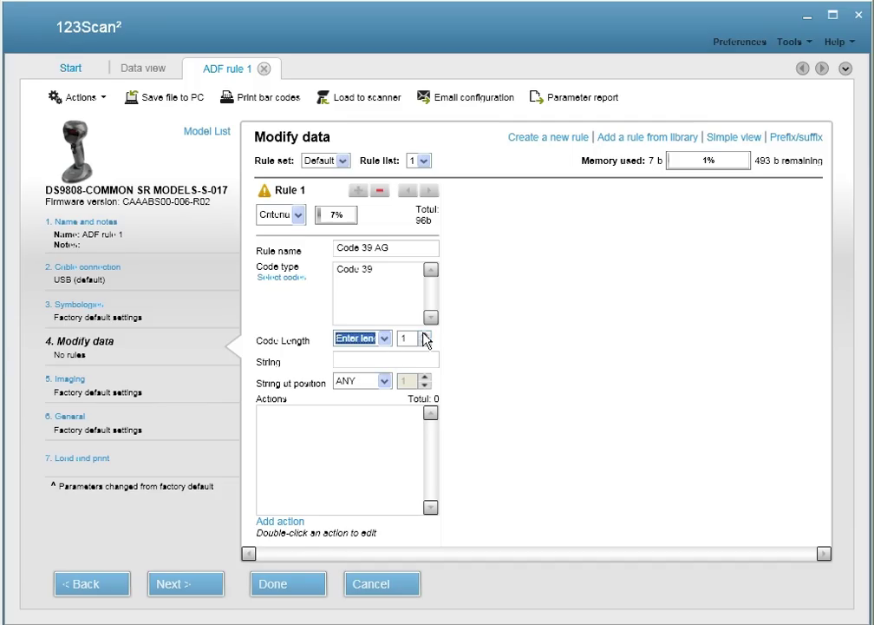
click(425, 334)
click(425, 334)
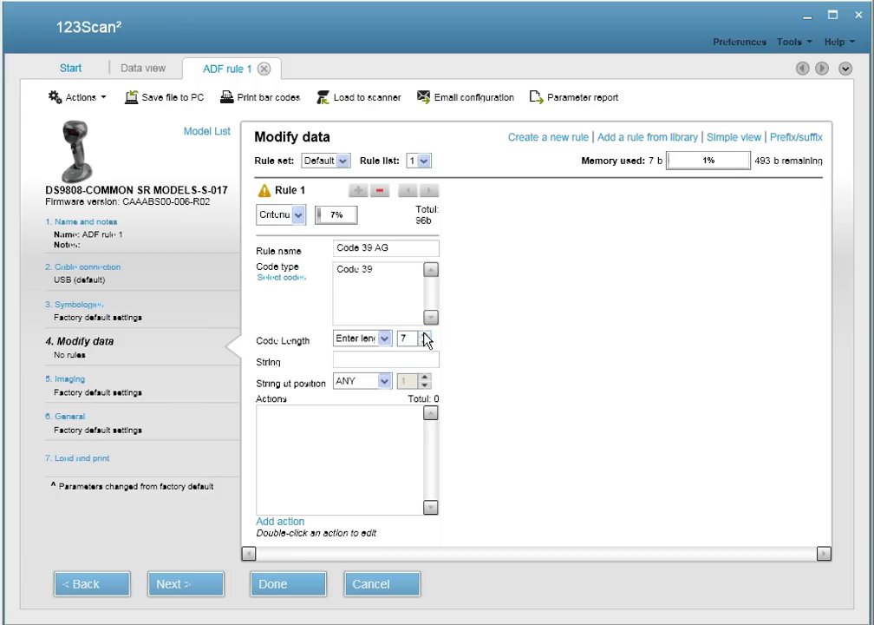
click(424, 334)
Require the string 'AG' at specific position 1.
click(363, 359)
text(AG)
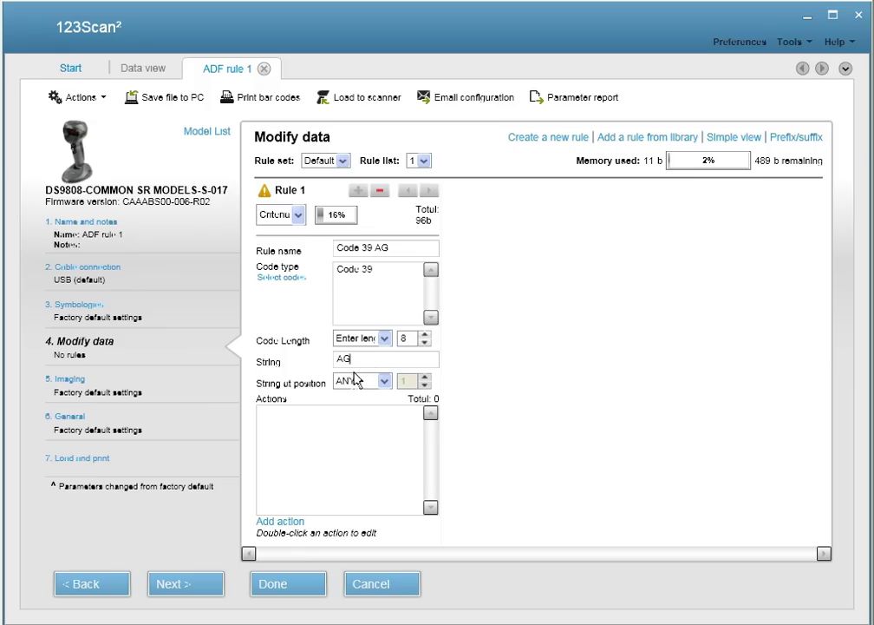
click(385, 381)
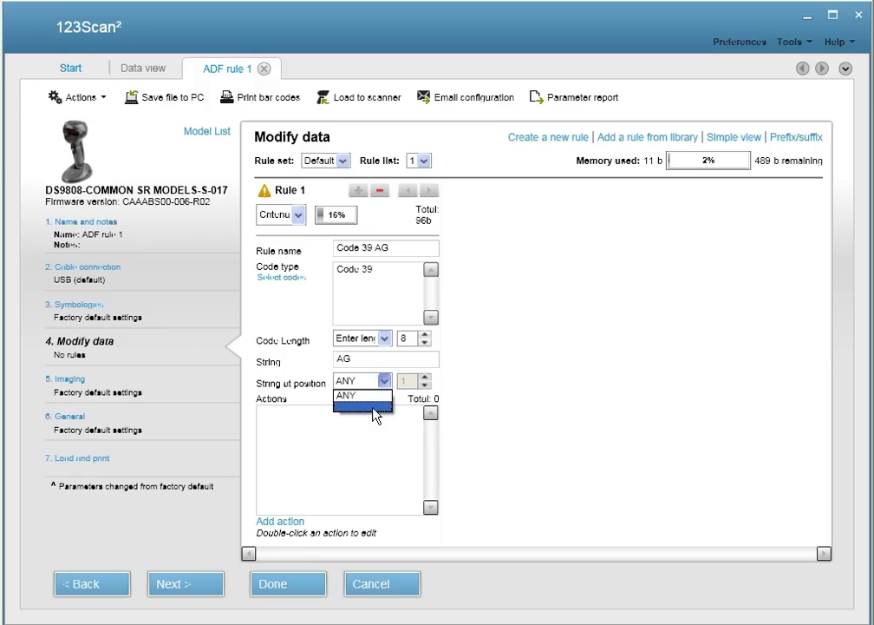
click(376, 406)
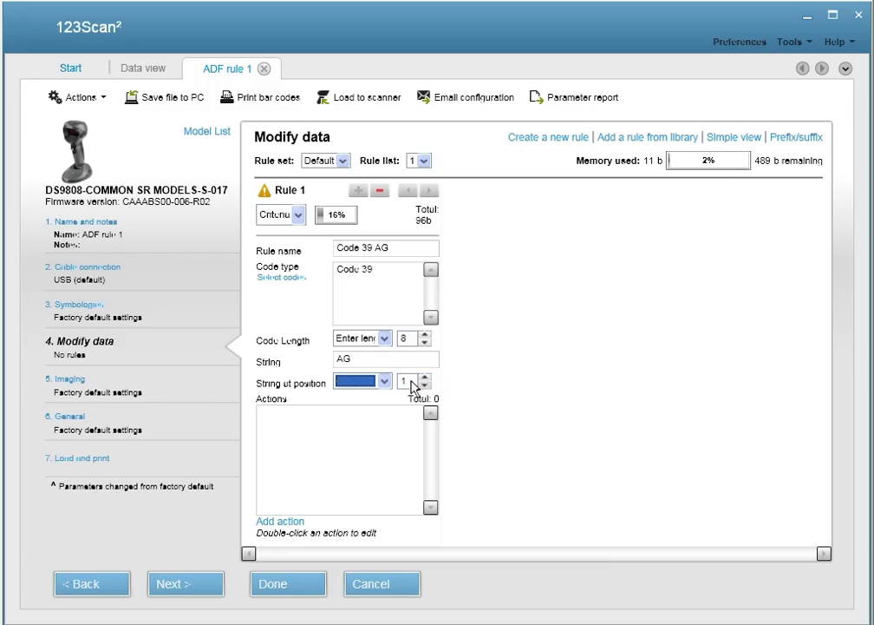
click(424, 380)
click(425, 387)
click(425, 387)
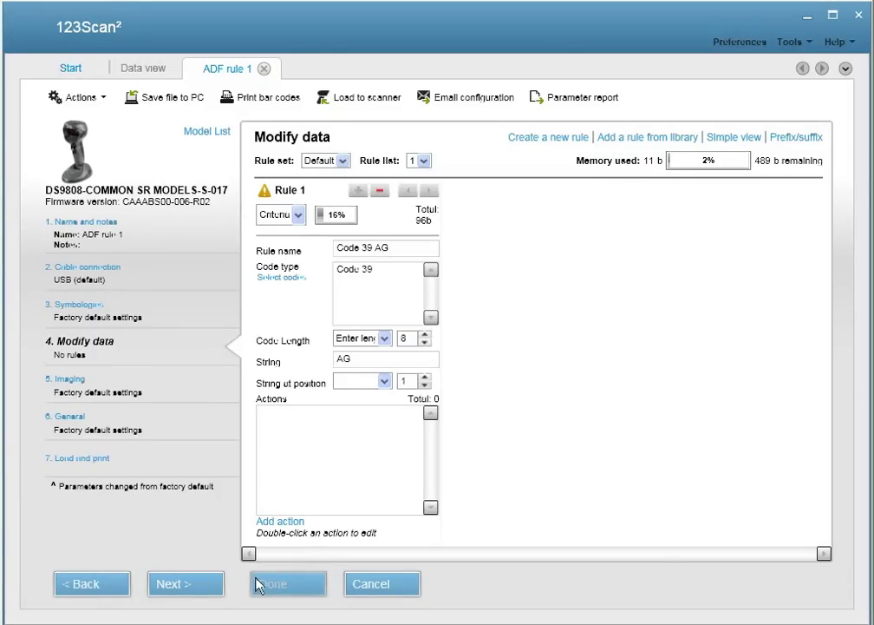
Add a Skip Ahead action of 2 characters to the rule.
click(278, 522)
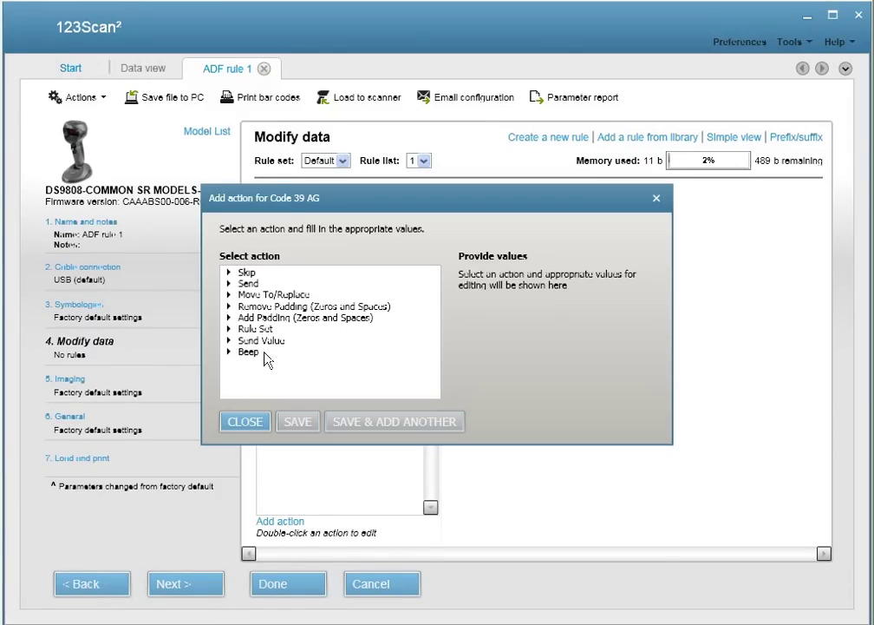
double_click(248, 273)
click(265, 298)
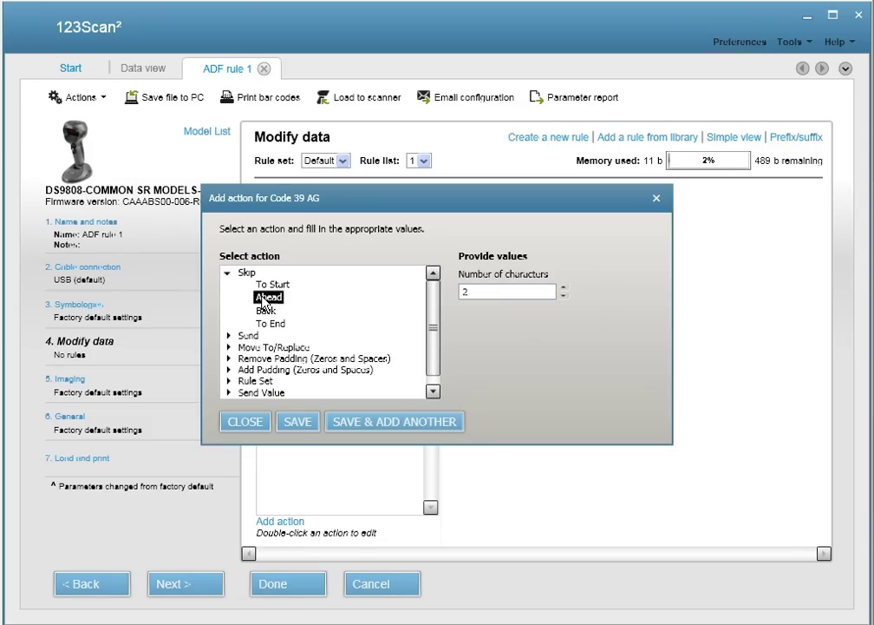
click(564, 287)
click(563, 288)
click(564, 298)
click(564, 298)
click(296, 422)
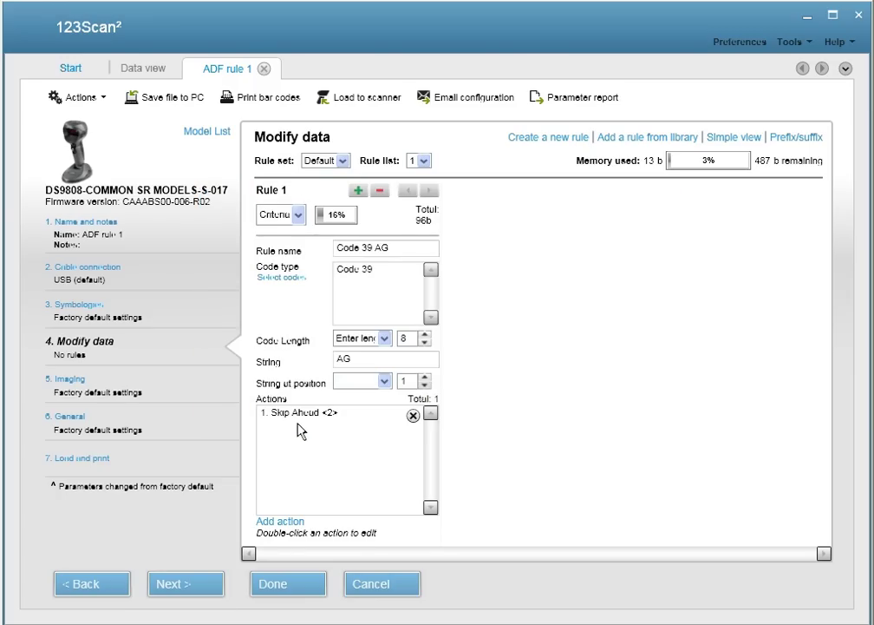
Add a Send All that remains action.
click(280, 521)
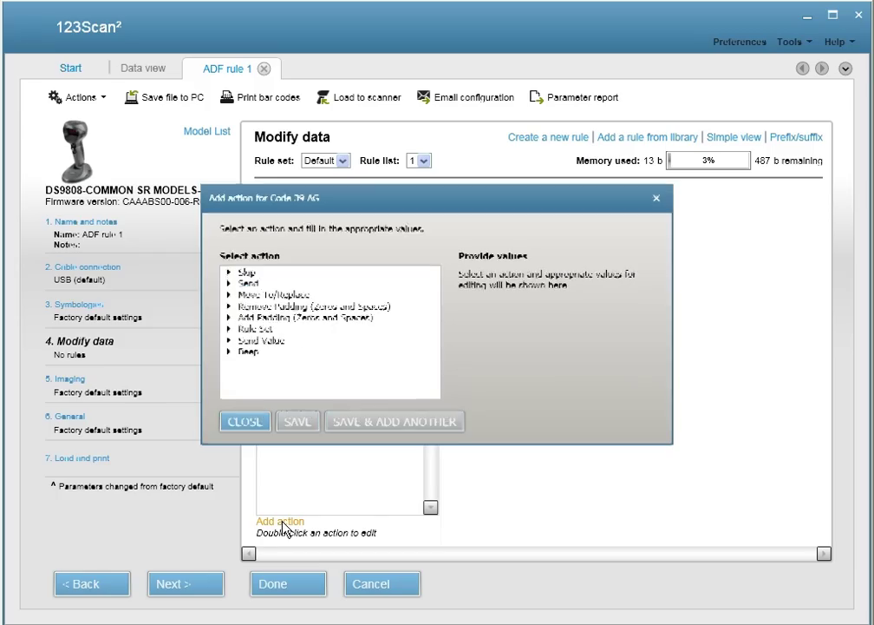
double_click(248, 284)
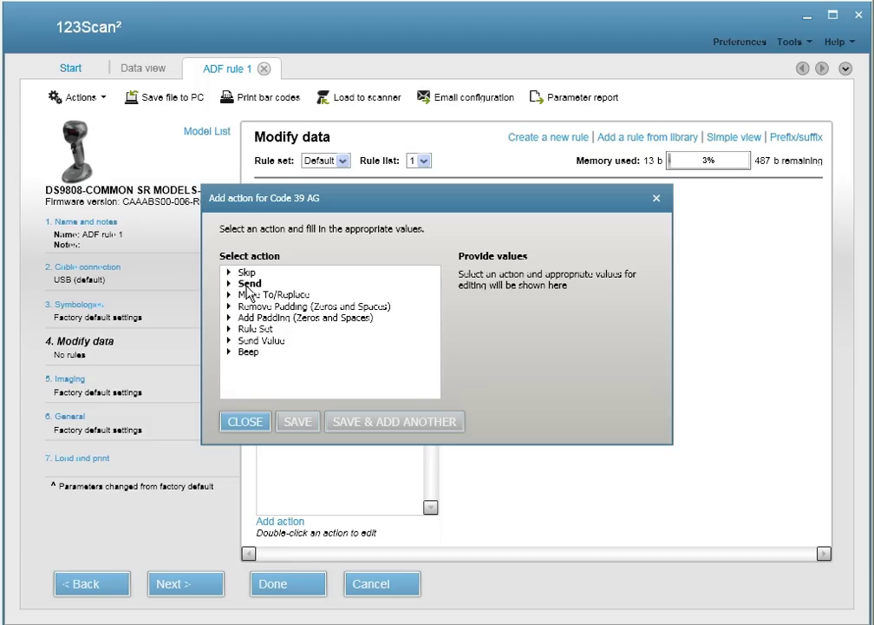
click(275, 297)
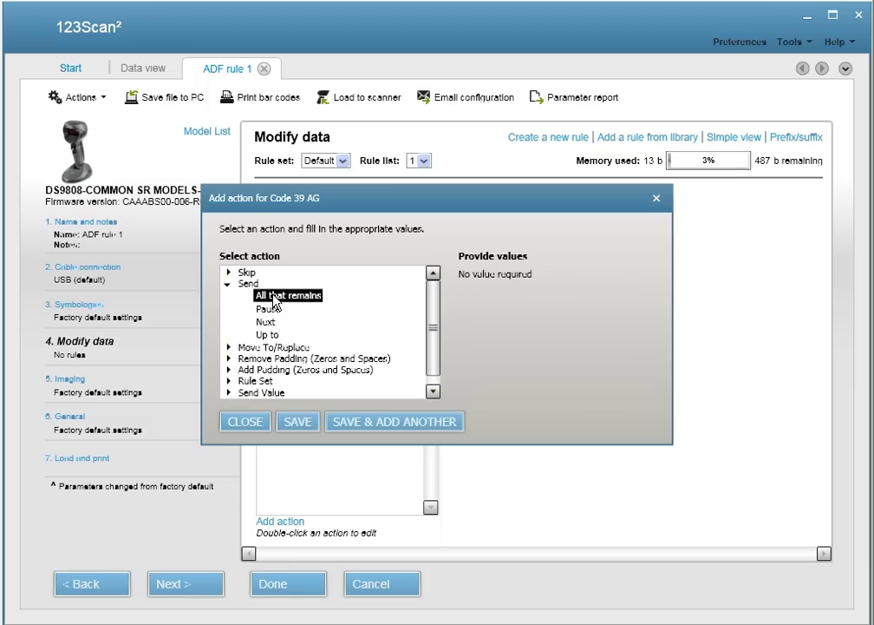
click(289, 425)
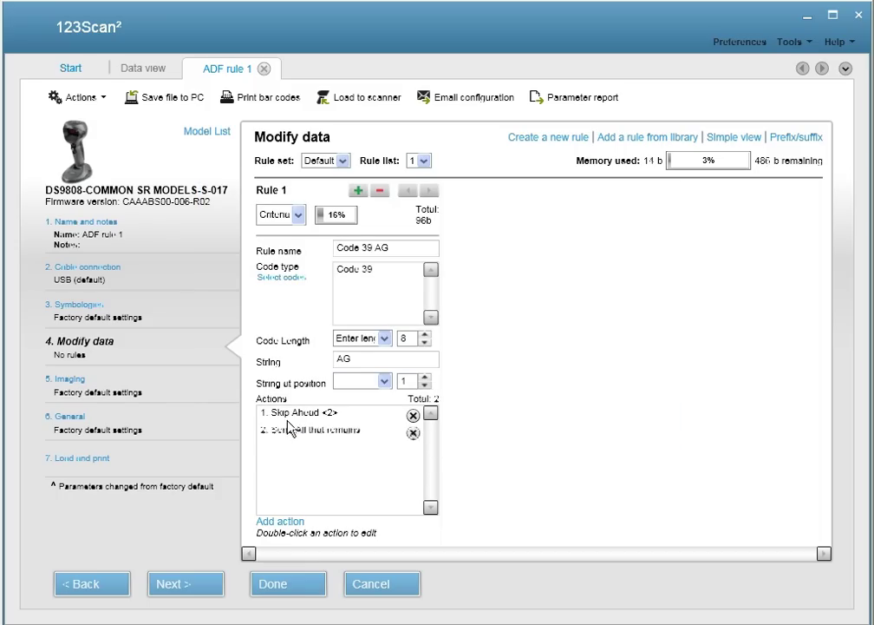
Add a Send Extended Key action sending 13 <Enter>.
click(269, 523)
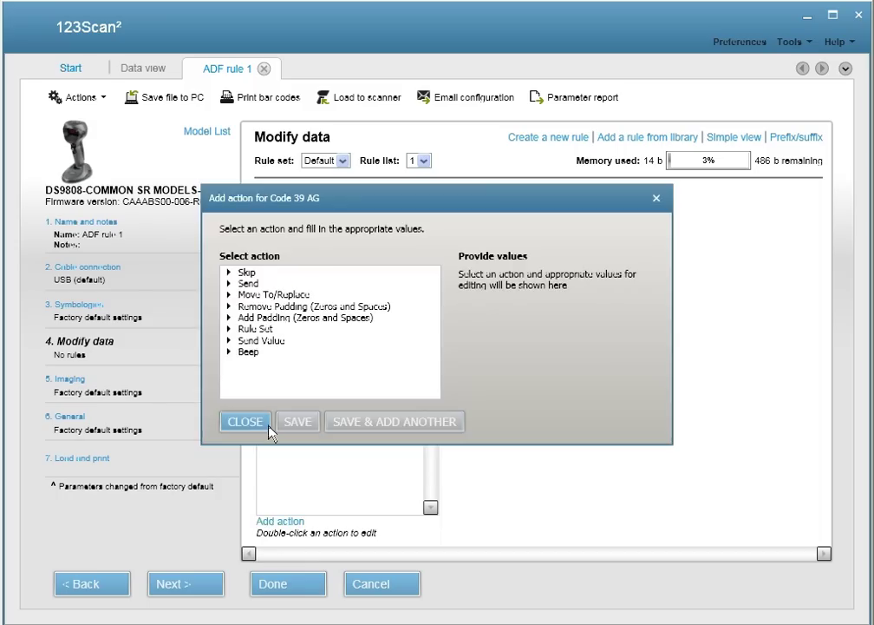
click(248, 342)
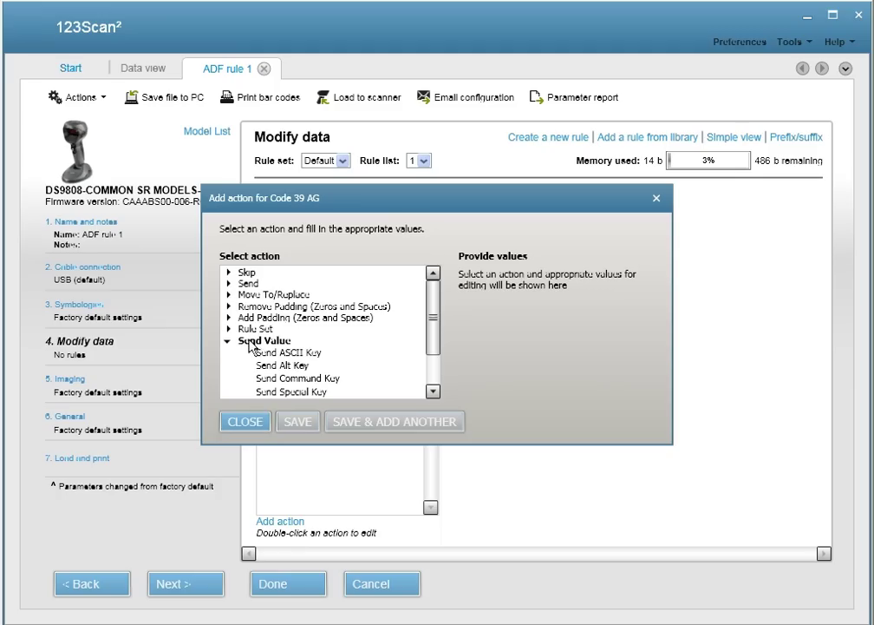
scroll(437, 369, down, 2)
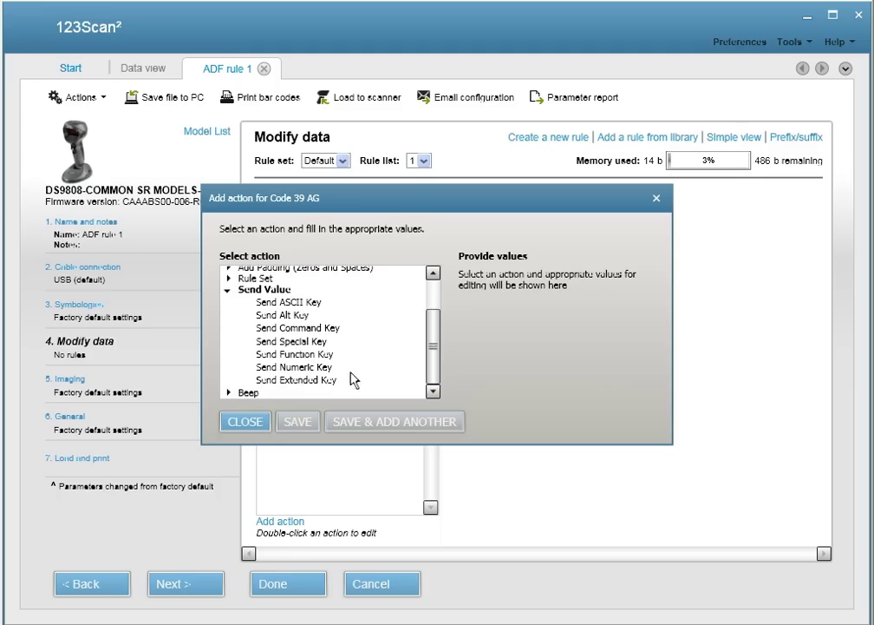
click(309, 380)
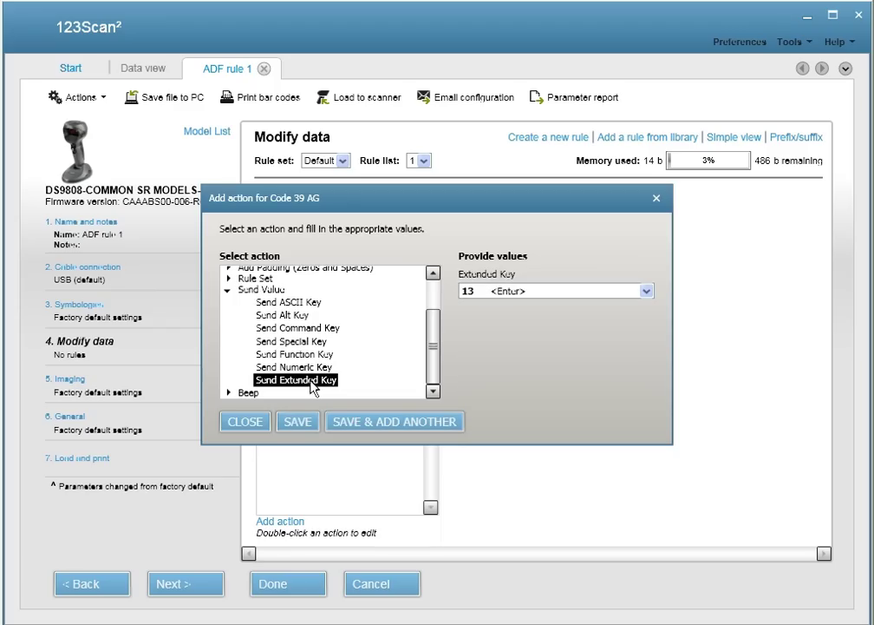
click(532, 293)
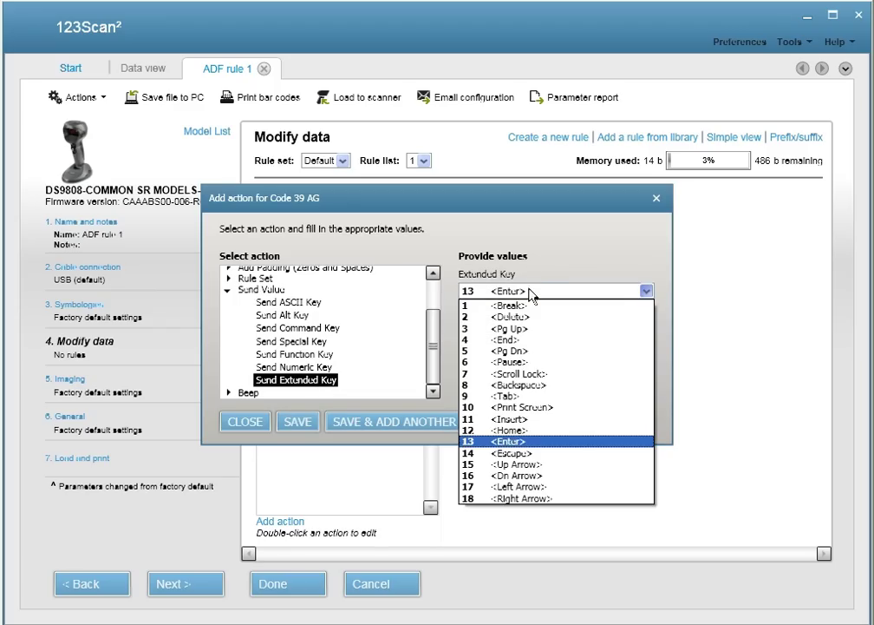
click(519, 441)
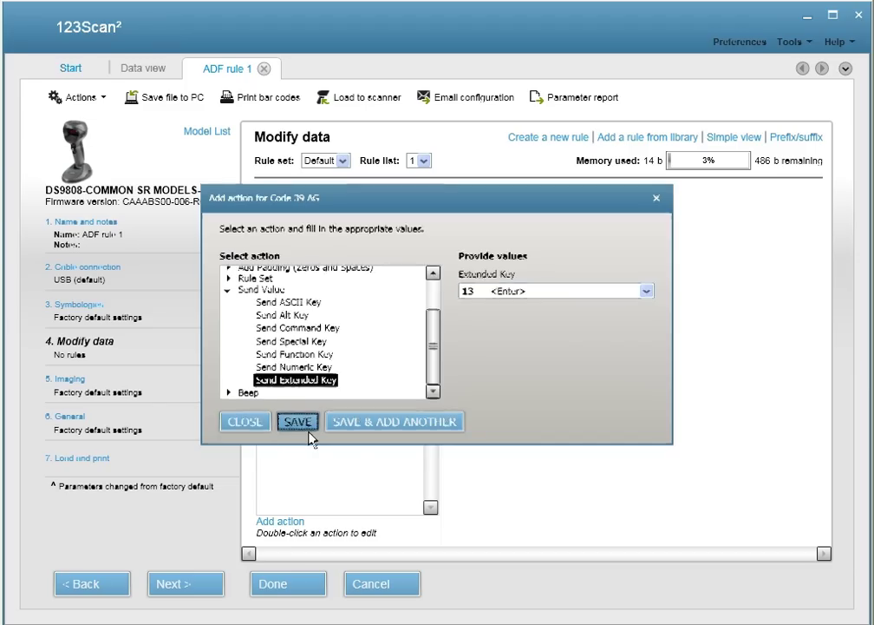
click(300, 422)
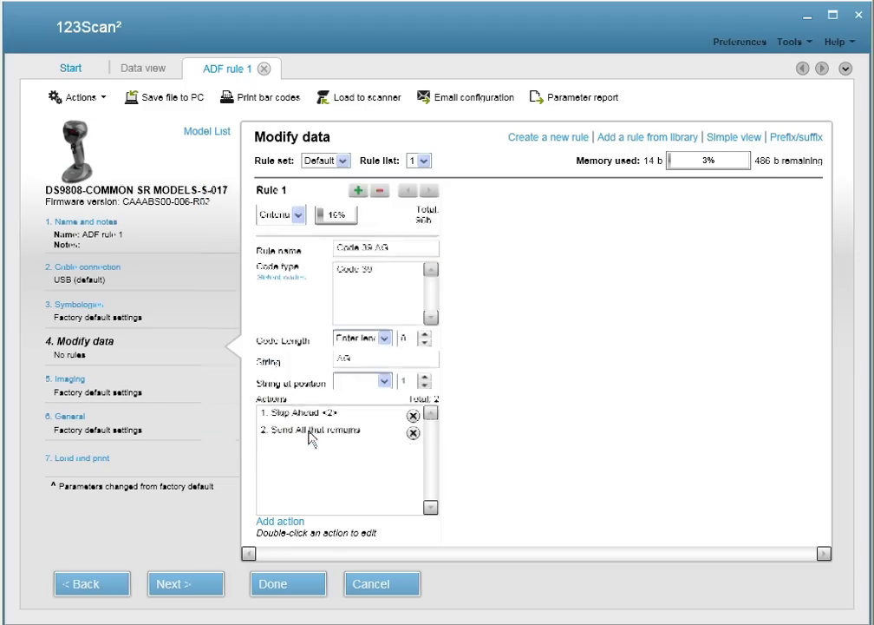
Add a Skip To Start action as the fourth rule action.
click(271, 522)
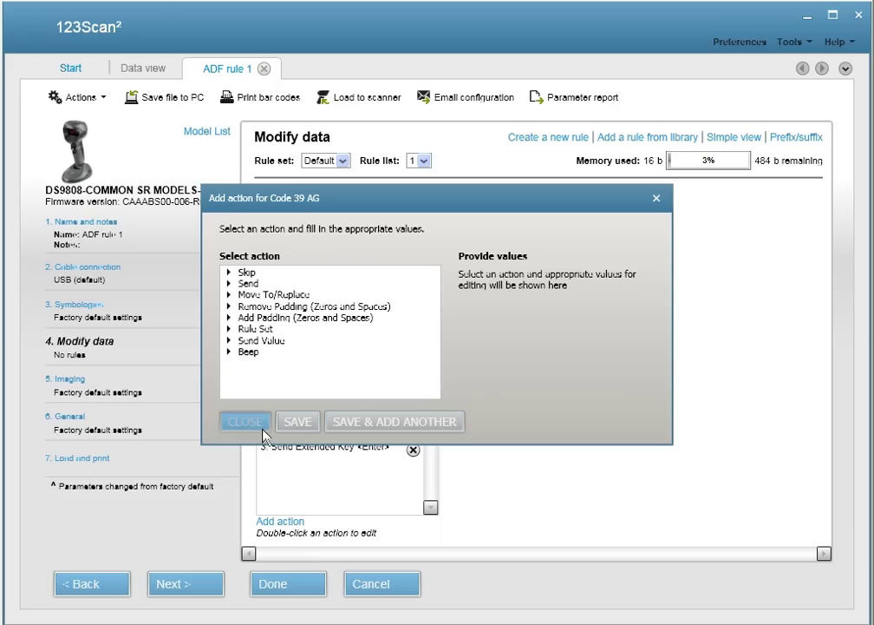
click(245, 274)
click(261, 287)
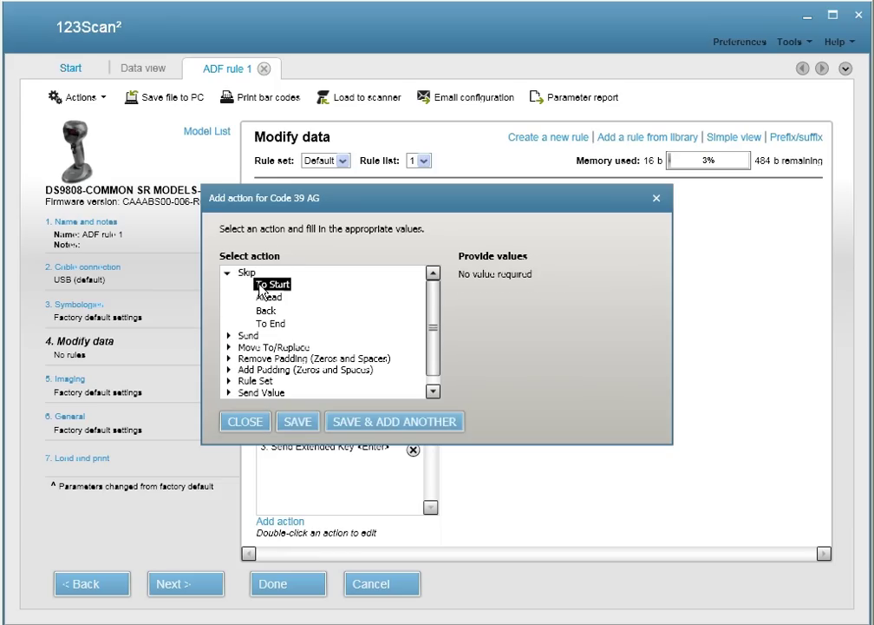
click(296, 422)
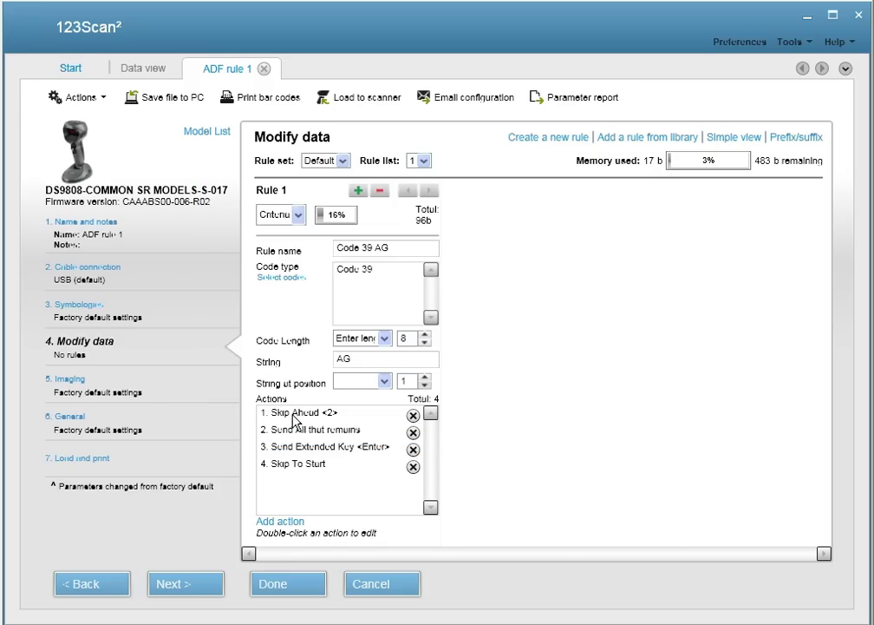
Add a Send Next action of 2 characters.
click(273, 522)
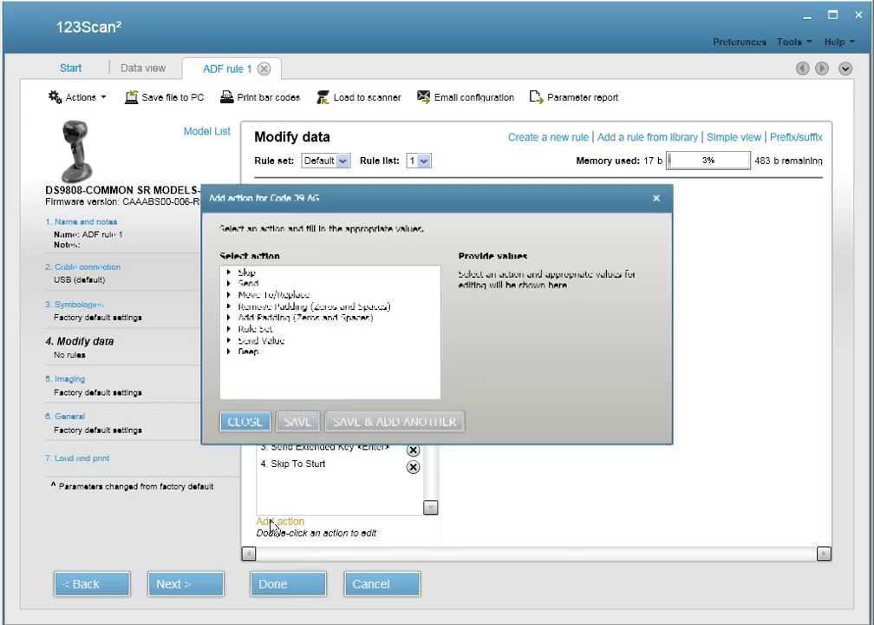
click(245, 285)
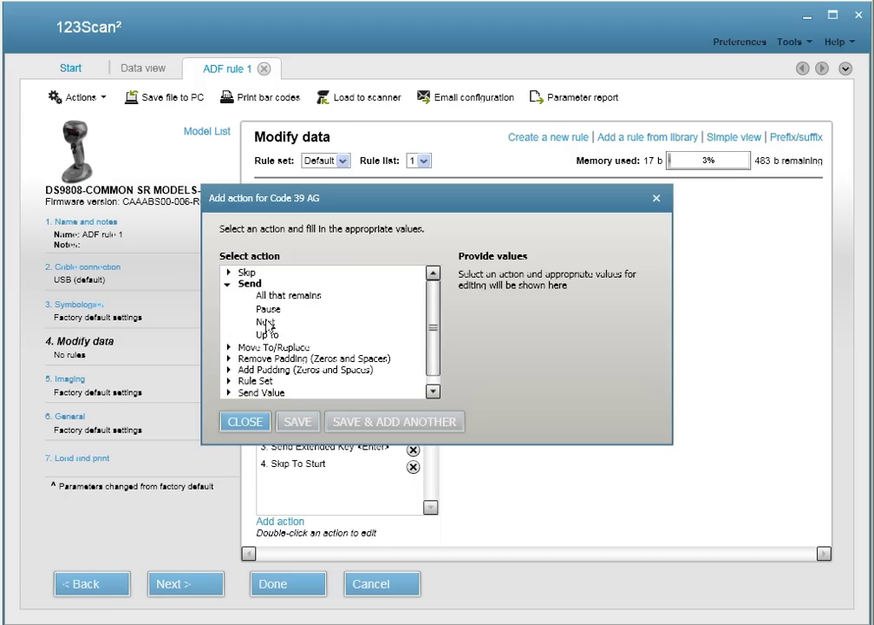
click(265, 321)
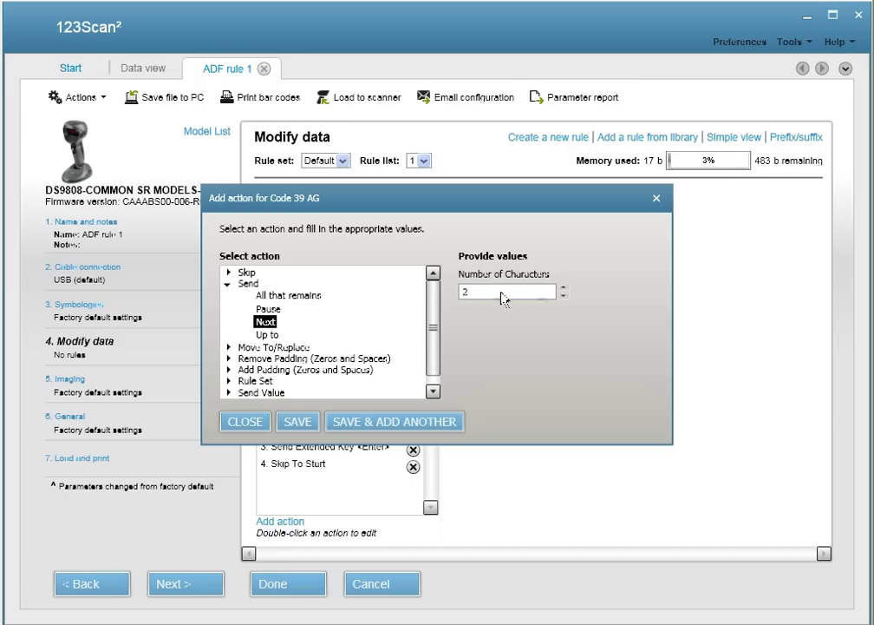
click(563, 289)
click(563, 296)
click(304, 422)
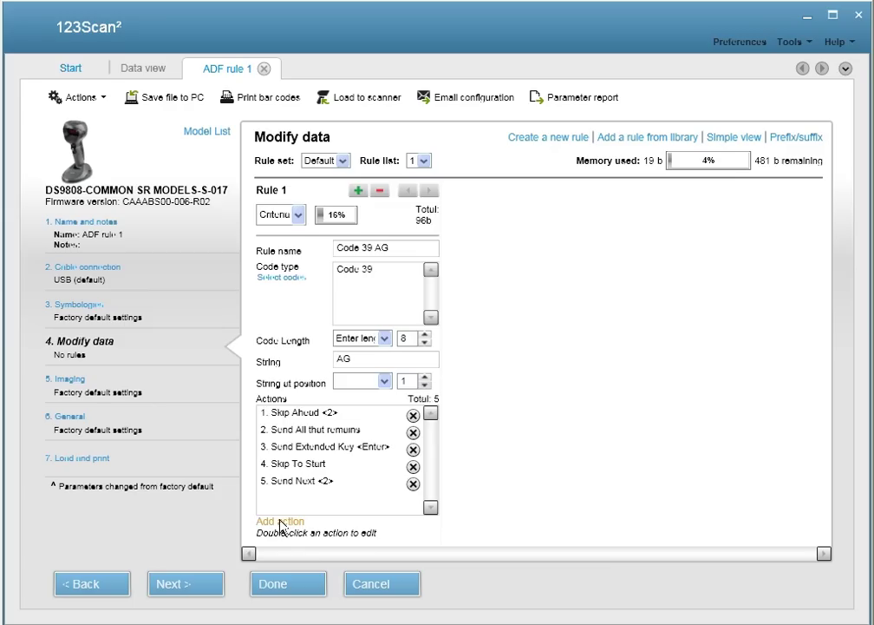
Add a Send Extended Key action sending 9 <Tab>.
click(280, 522)
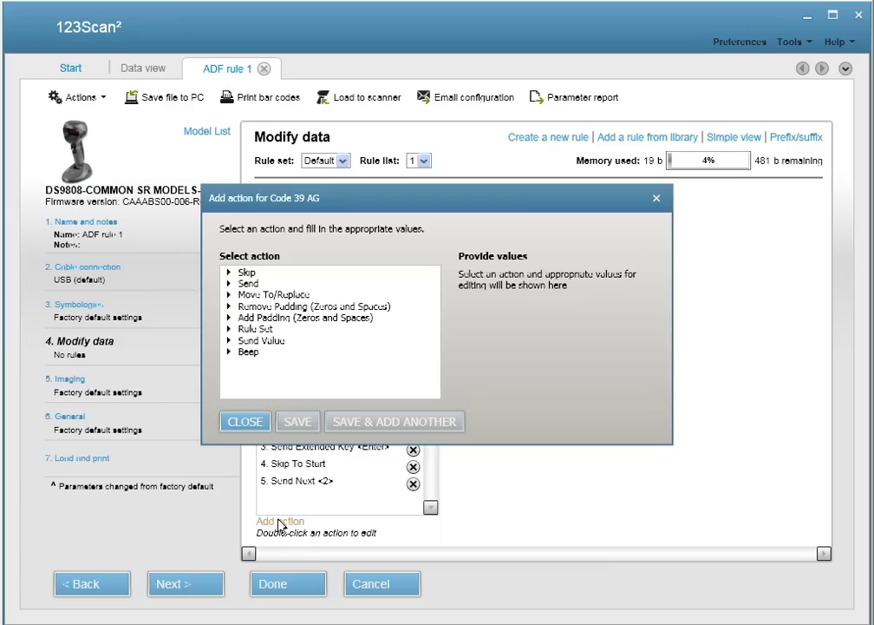
click(265, 343)
scroll(436, 345, down, 2)
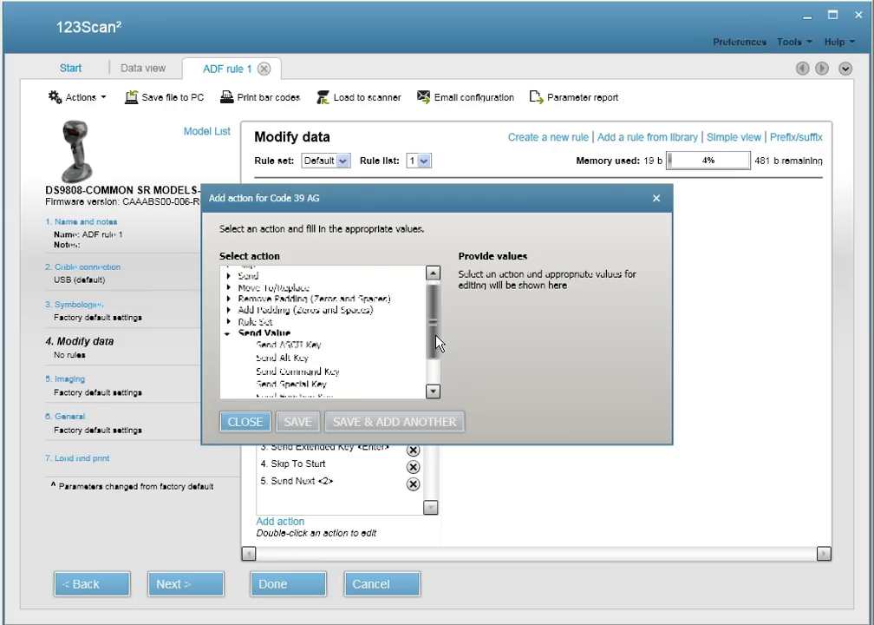
scroll(437, 344, down, 2)
click(319, 369)
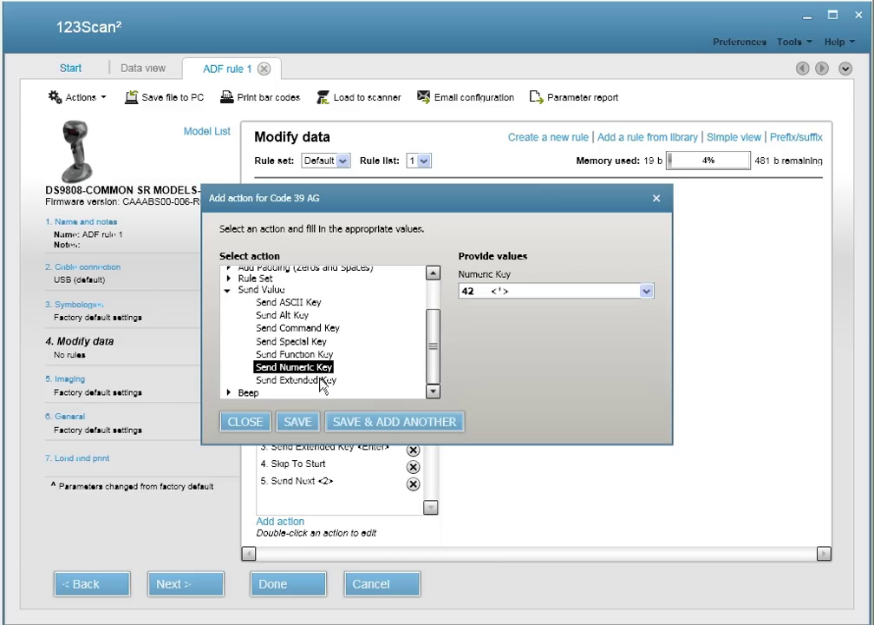
click(320, 380)
click(511, 293)
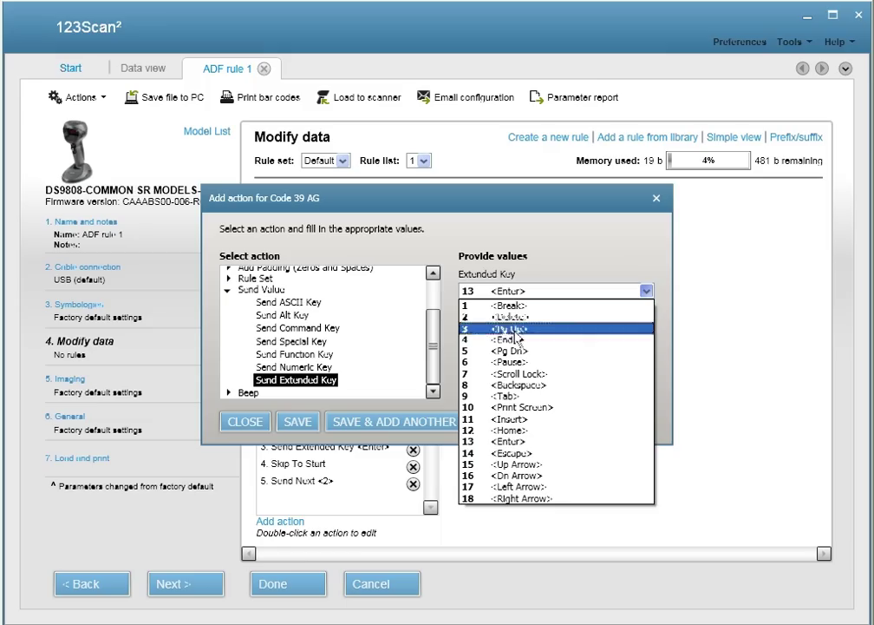
click(512, 395)
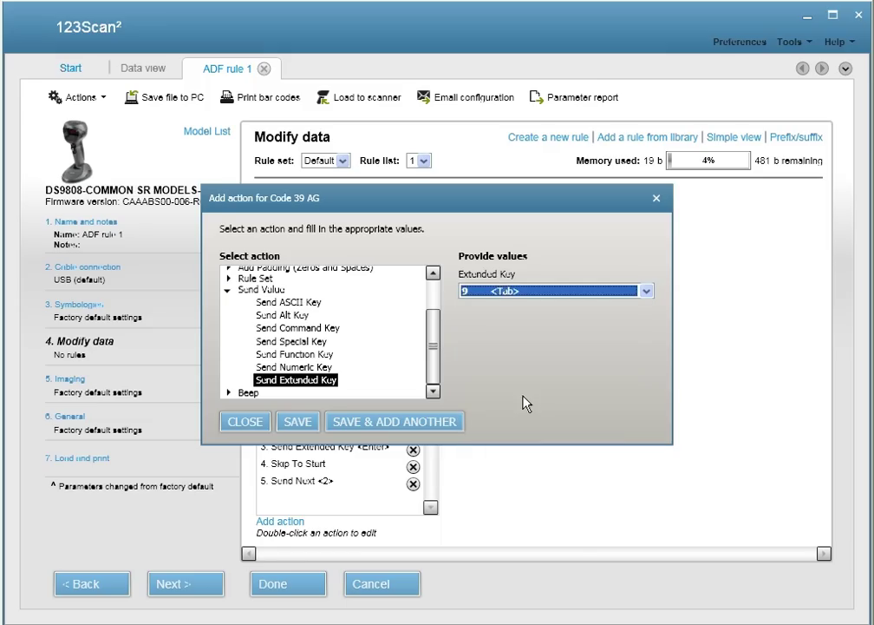
click(299, 421)
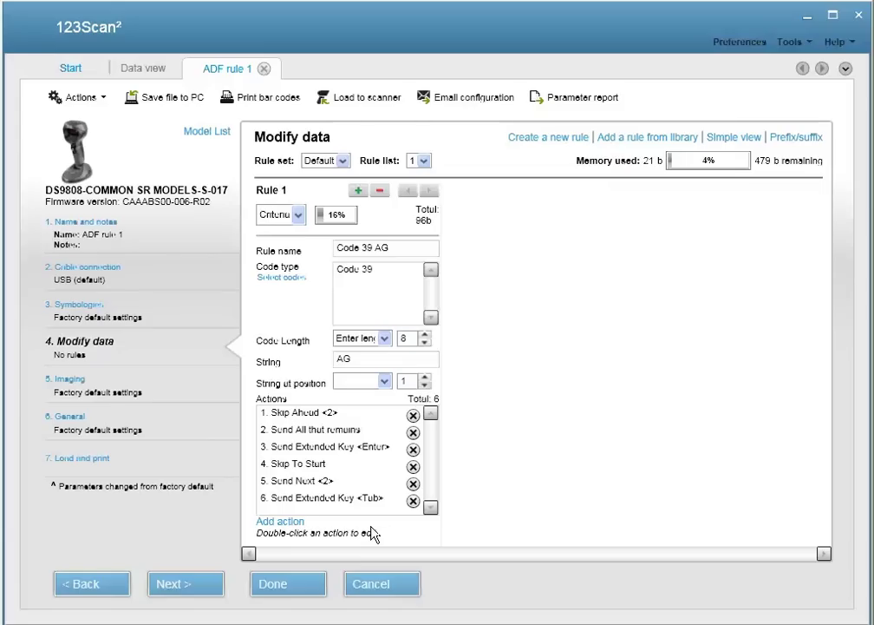
Store Code 39 AG in the rule library, then add and remove the library's Append a Tab rule.
click(362, 193)
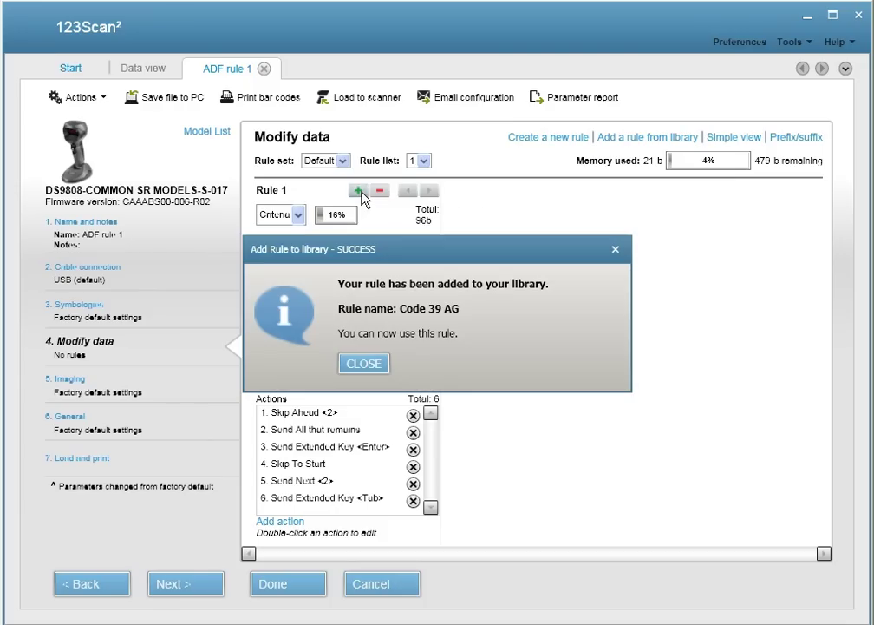
click(370, 364)
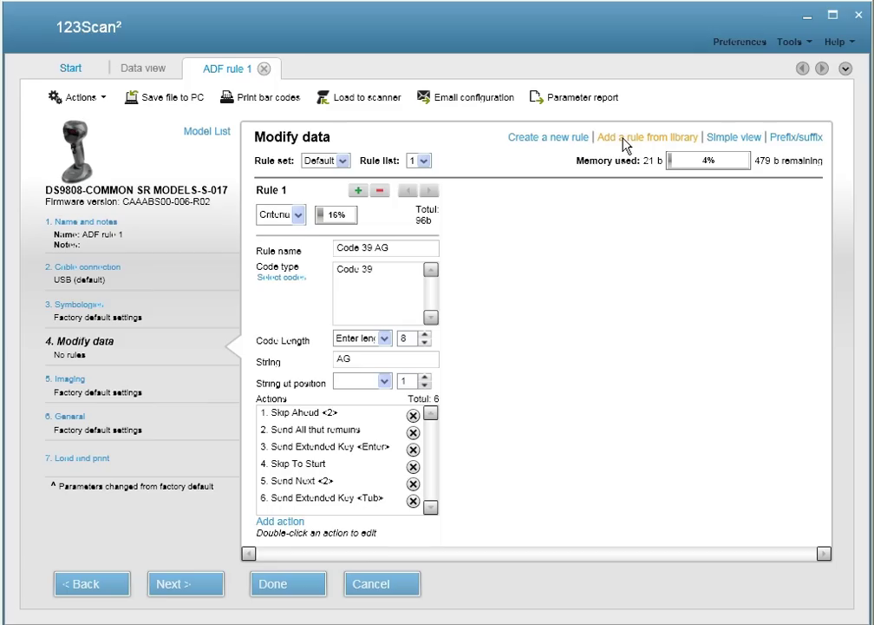
click(625, 141)
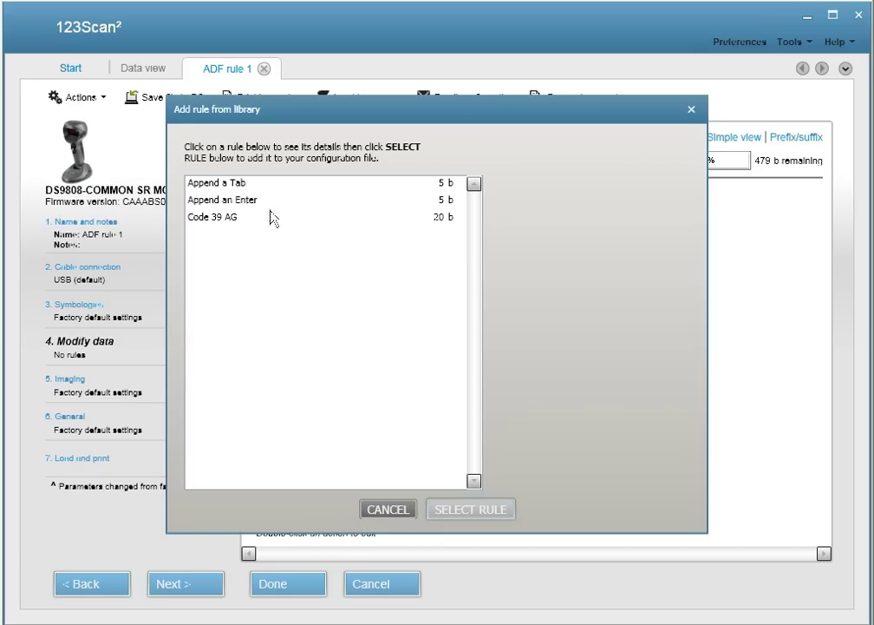
click(227, 189)
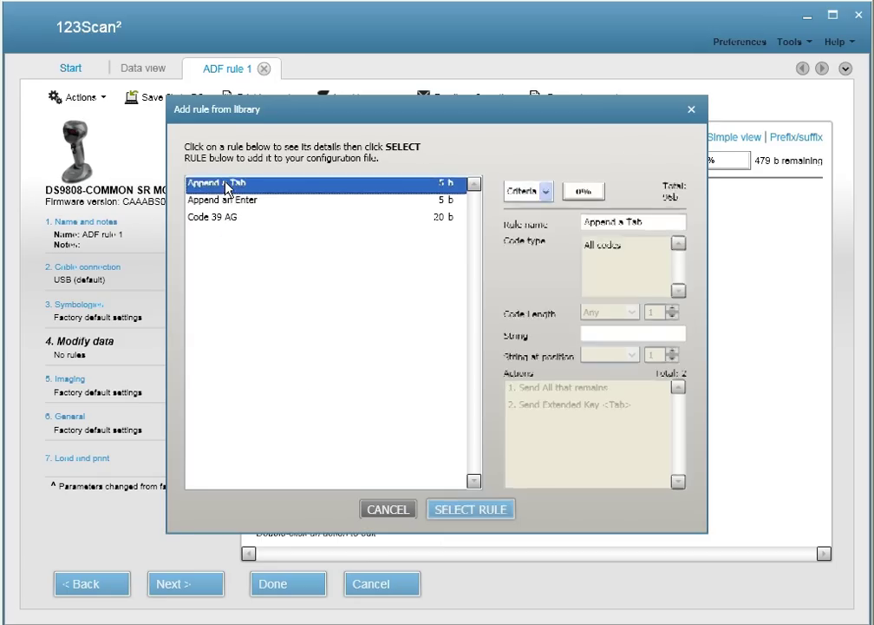
click(471, 510)
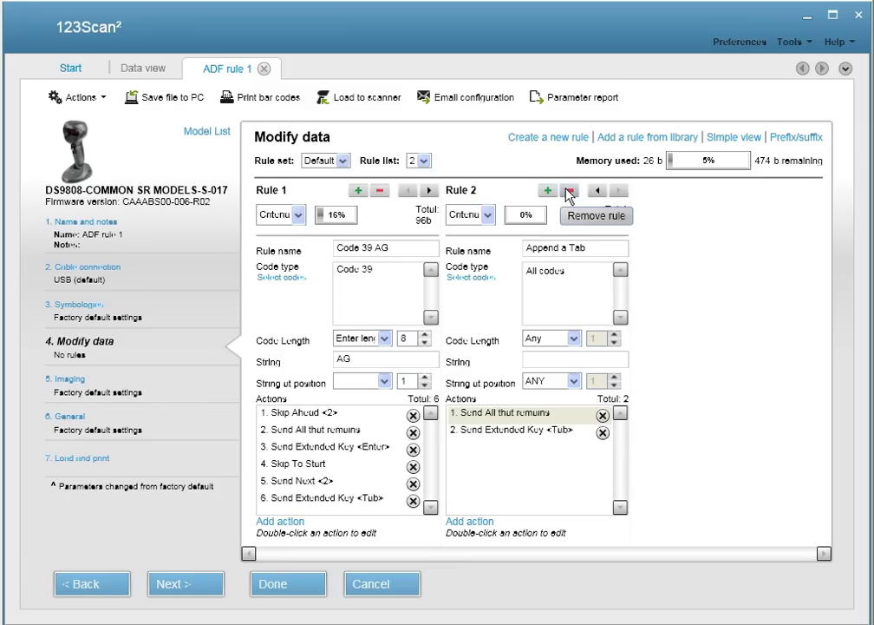
click(569, 190)
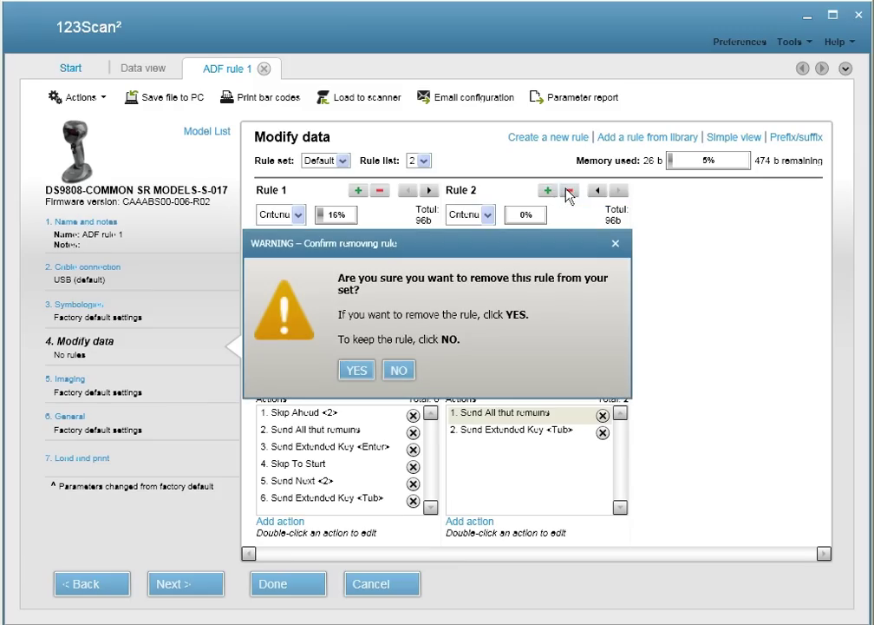
click(359, 370)
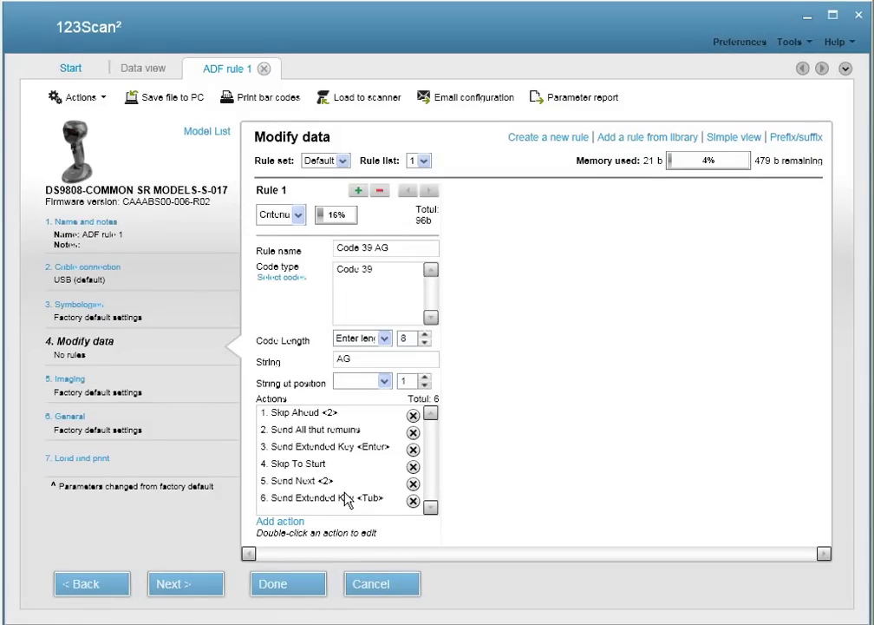
Save the ADF rule 1 configuration file to the PC and upload it to the DS9808 over USB.
click(157, 101)
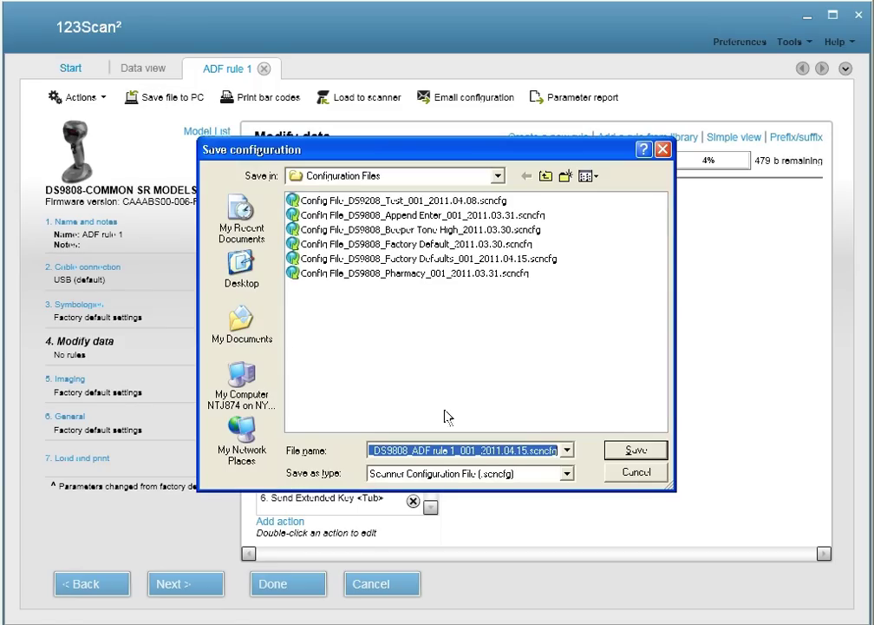
click(635, 450)
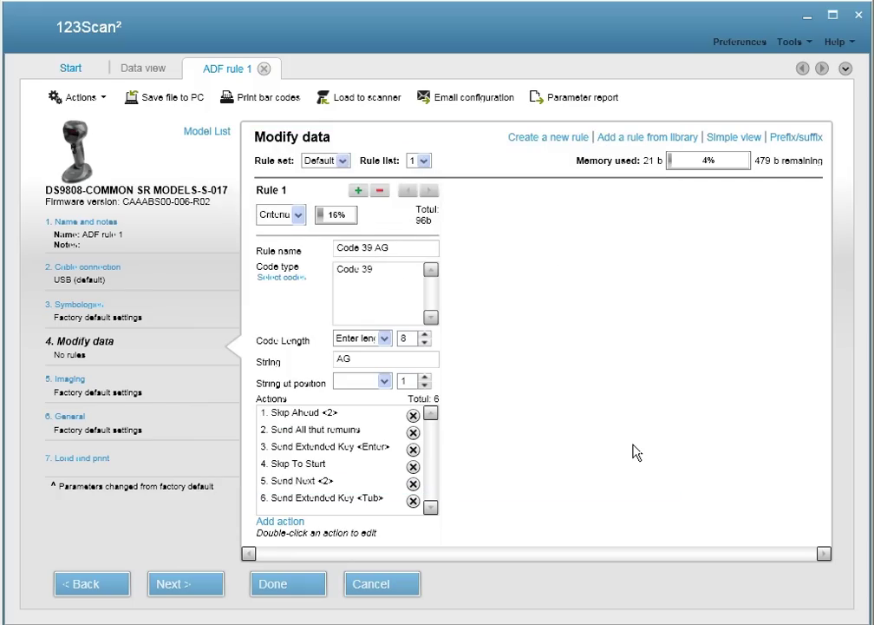
click(358, 98)
click(359, 287)
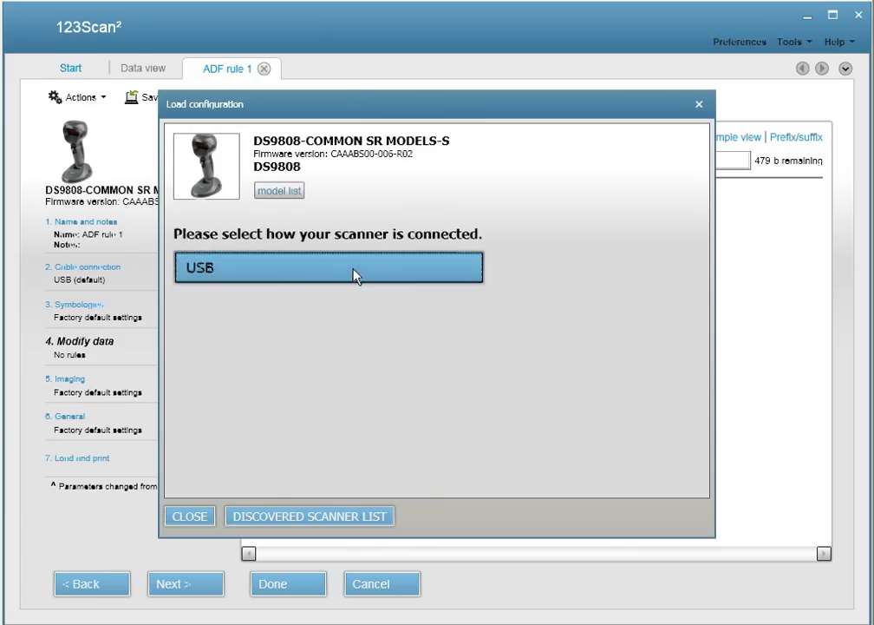
click(353, 269)
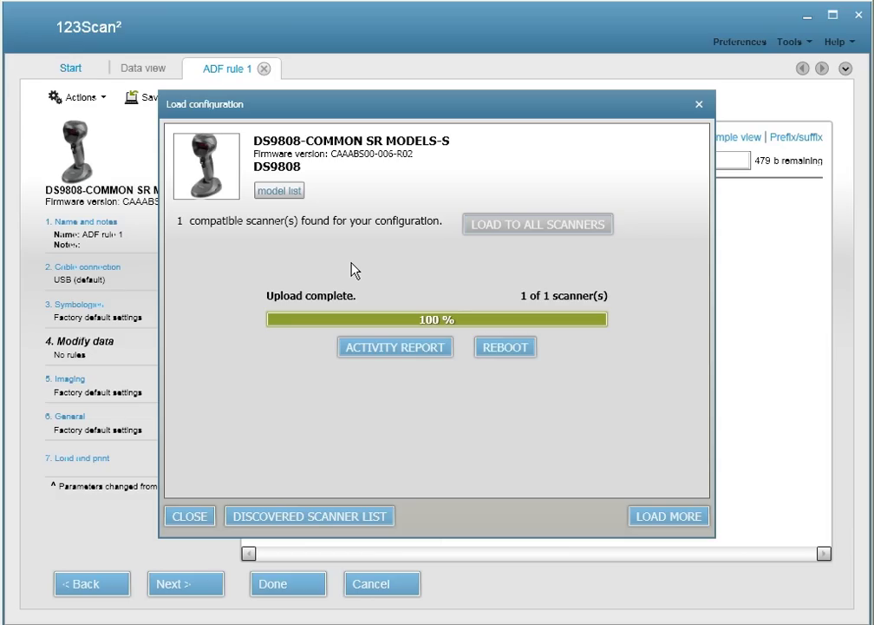
click(172, 519)
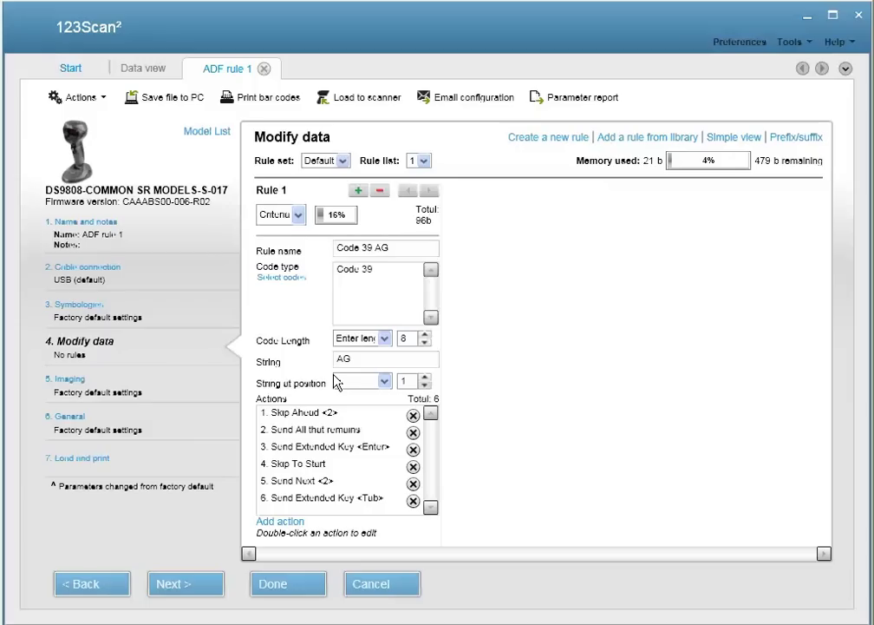
Scan a test barcode in the HID Keyboard Emulation log, showing output 022935 <CR> AG <TAB>.
click(153, 74)
double_click(182, 252)
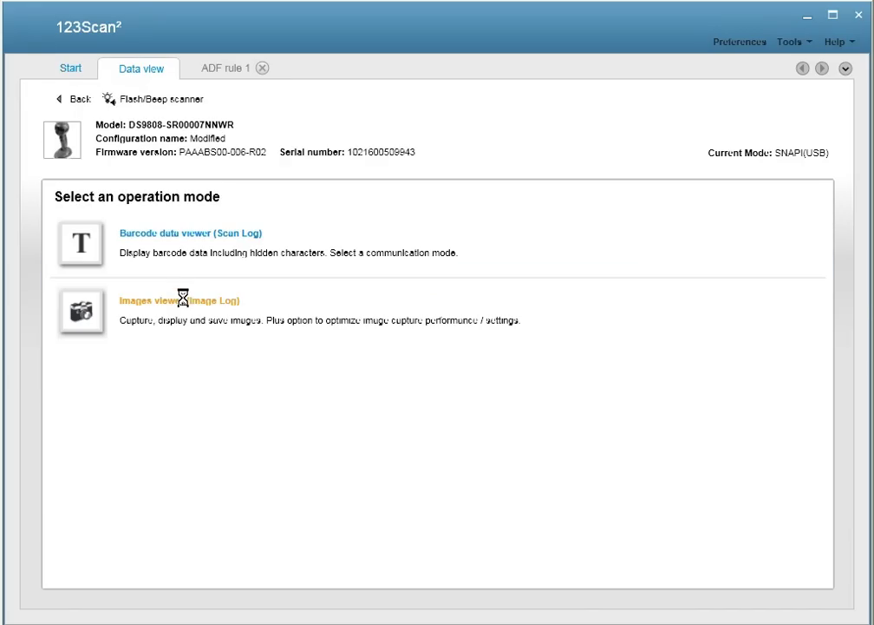
click(166, 236)
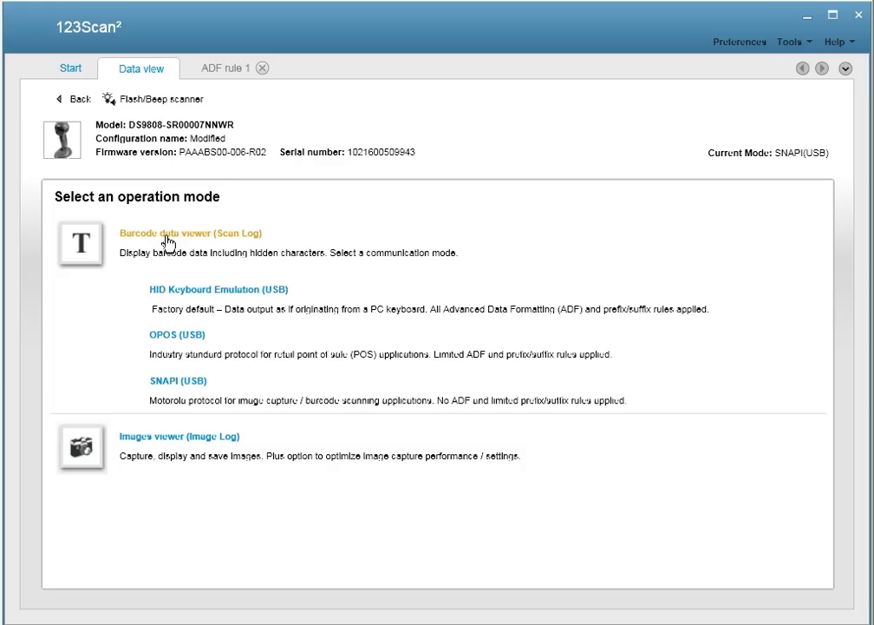
click(188, 289)
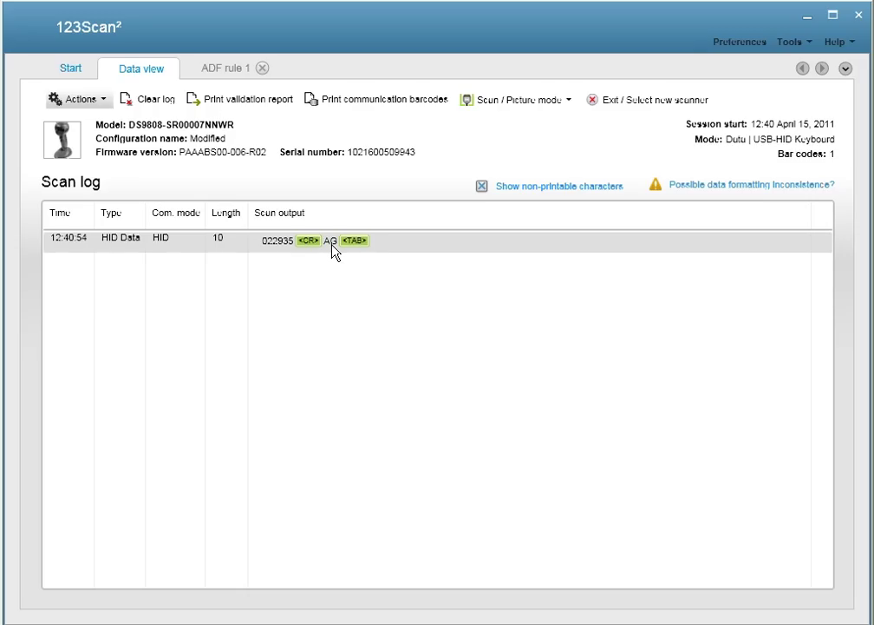
click(481, 186)
click(482, 186)
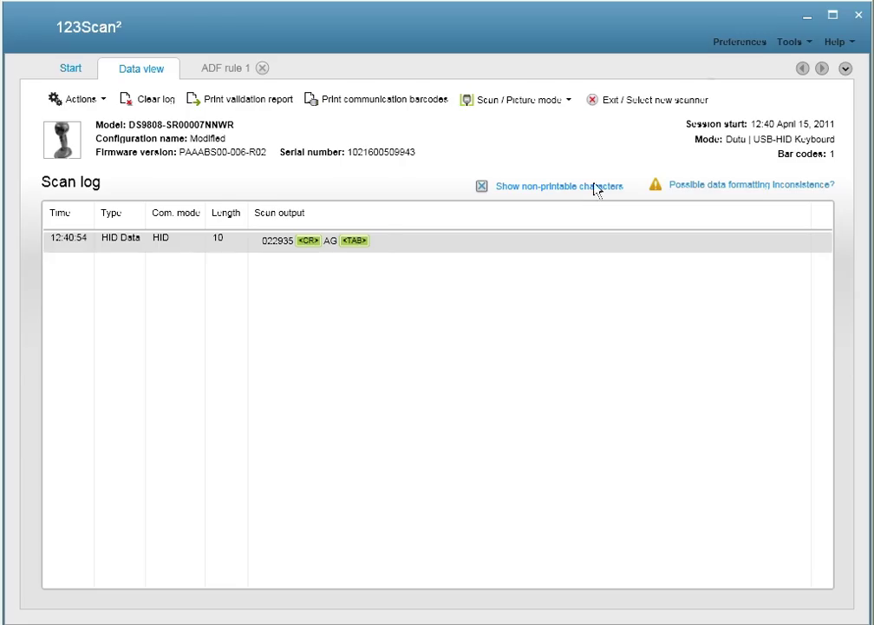
Open the Data Formatting Library from Tools and check Code 39 AG's 20 b size breakdown.
click(793, 41)
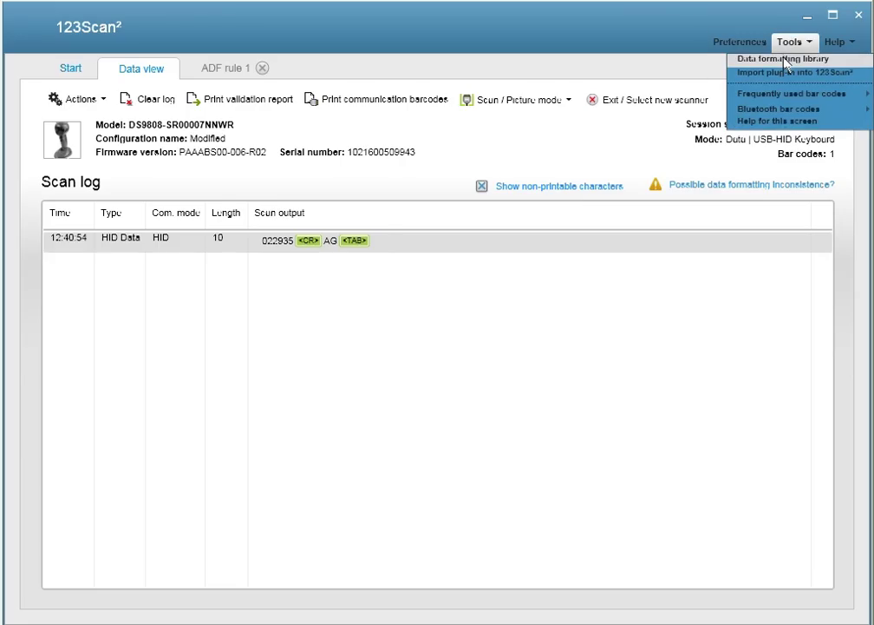
click(785, 59)
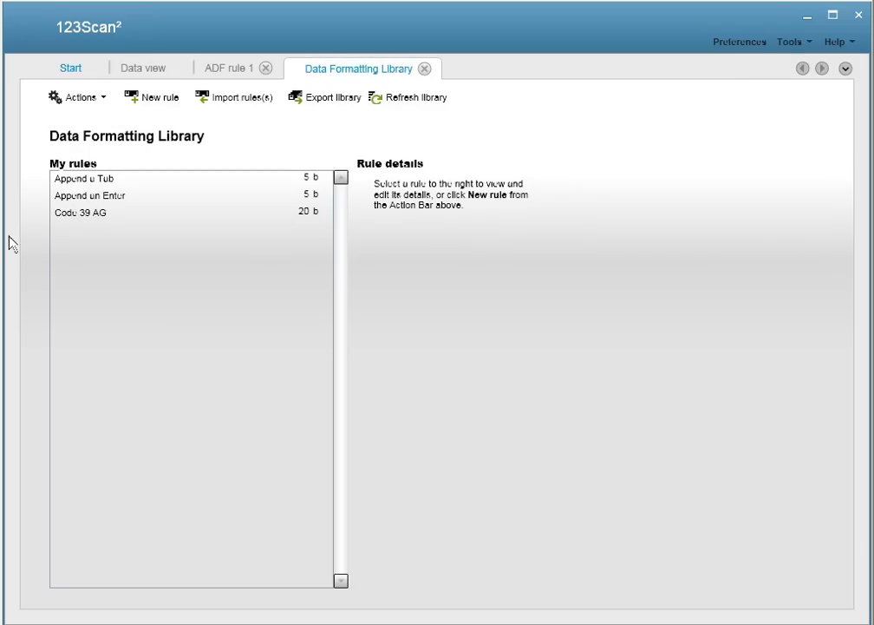
mouse_move(88, 213)
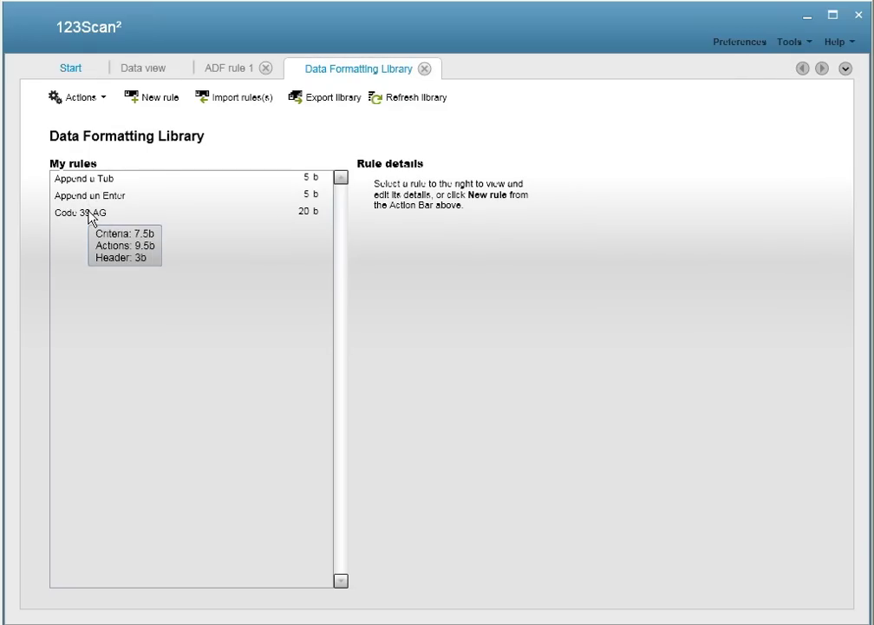